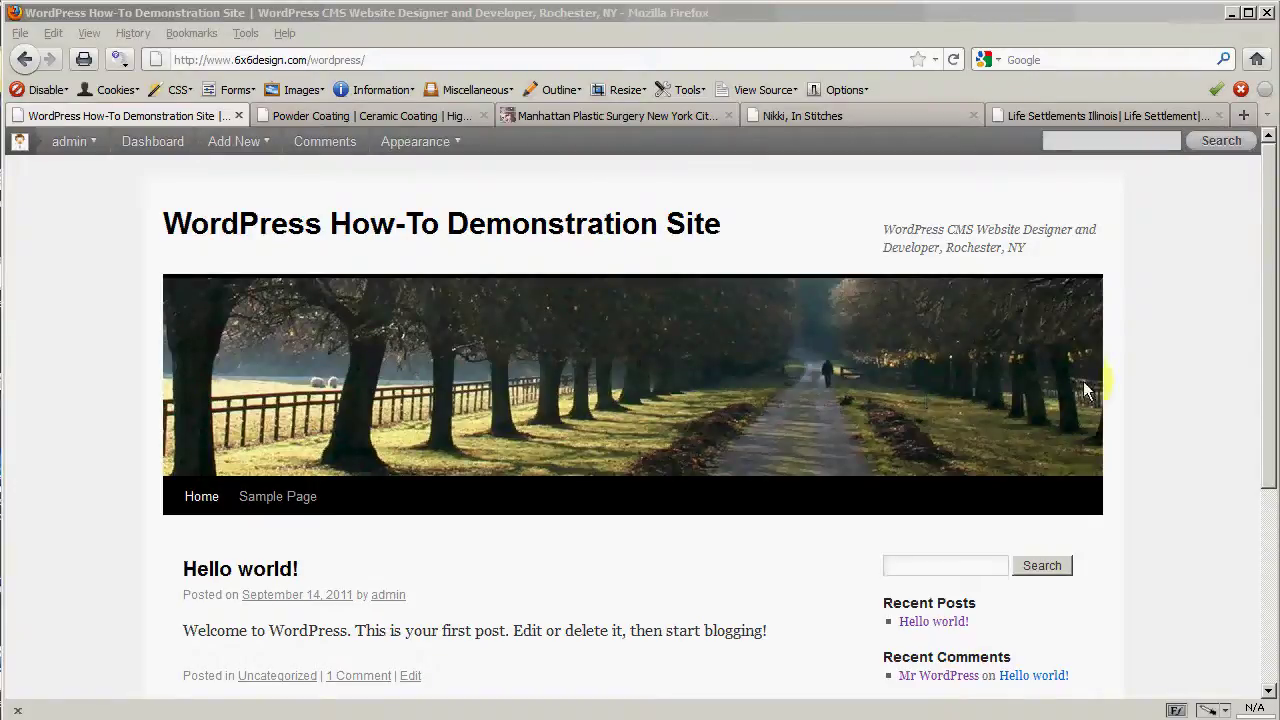
Go from the demo site's front page to the WordPress admin Dashboard through the admin bar
click(1146, 405)
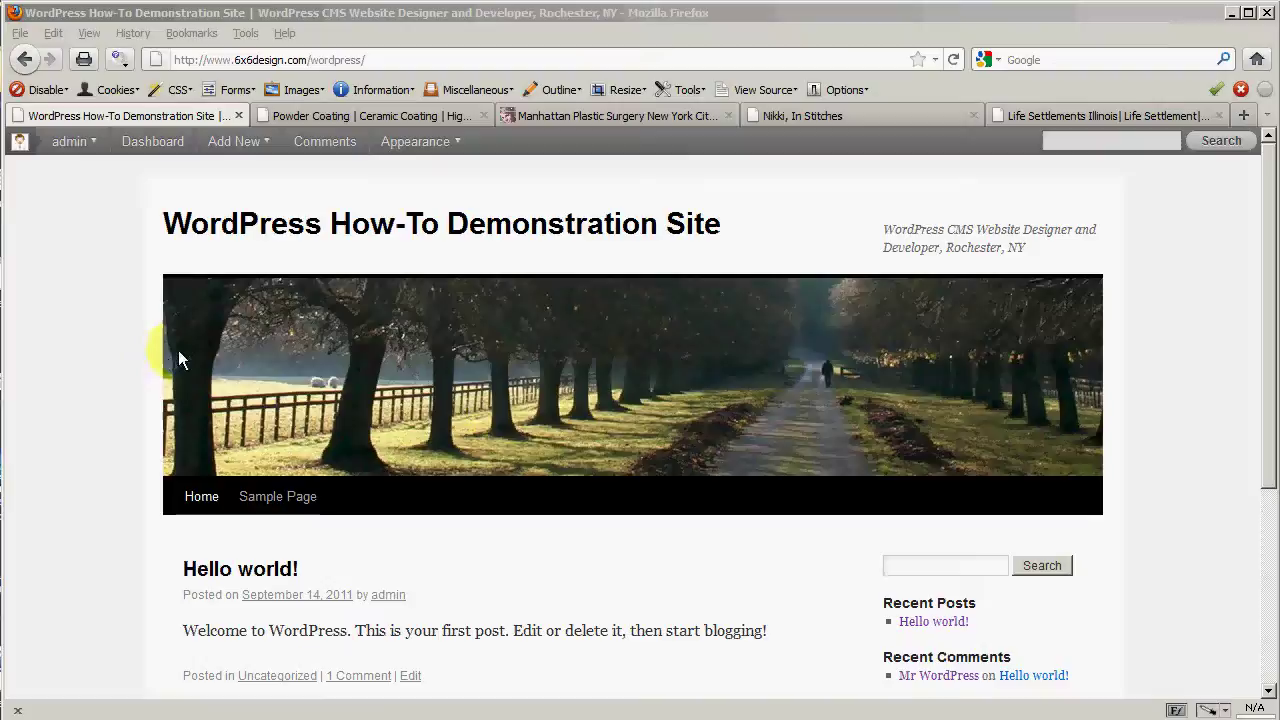
mouse_move(40, 140)
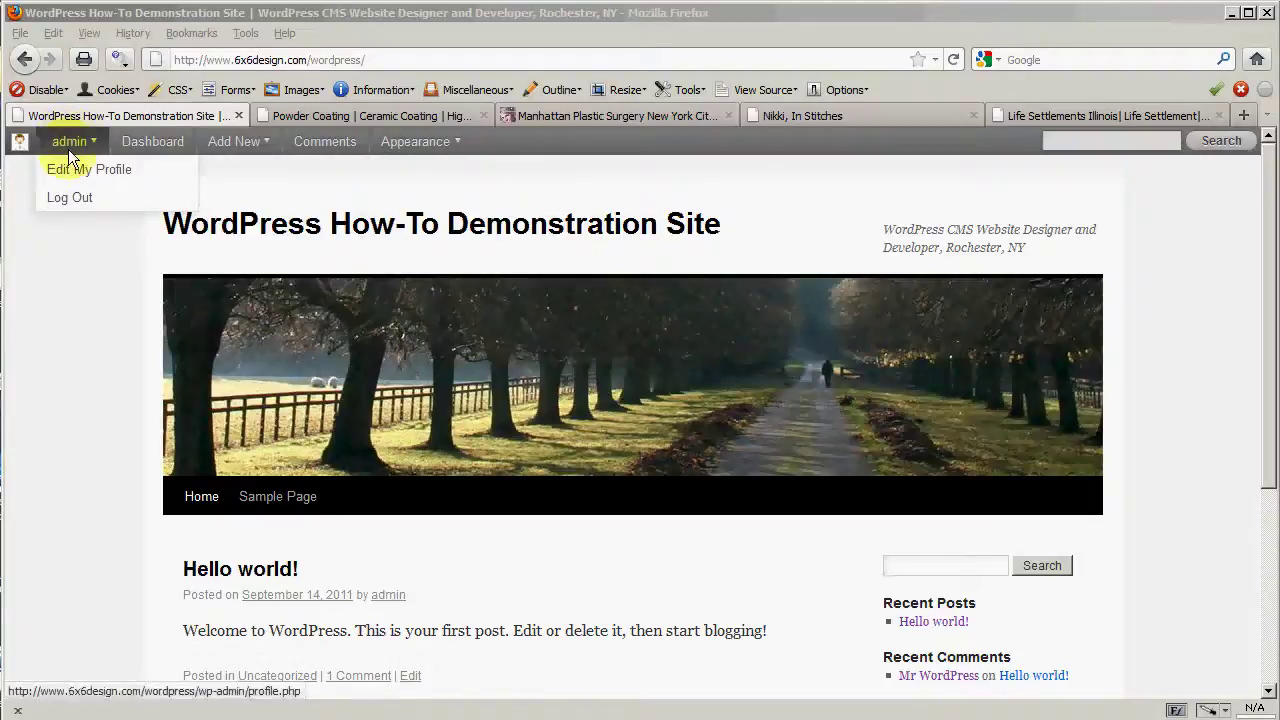
click(150, 145)
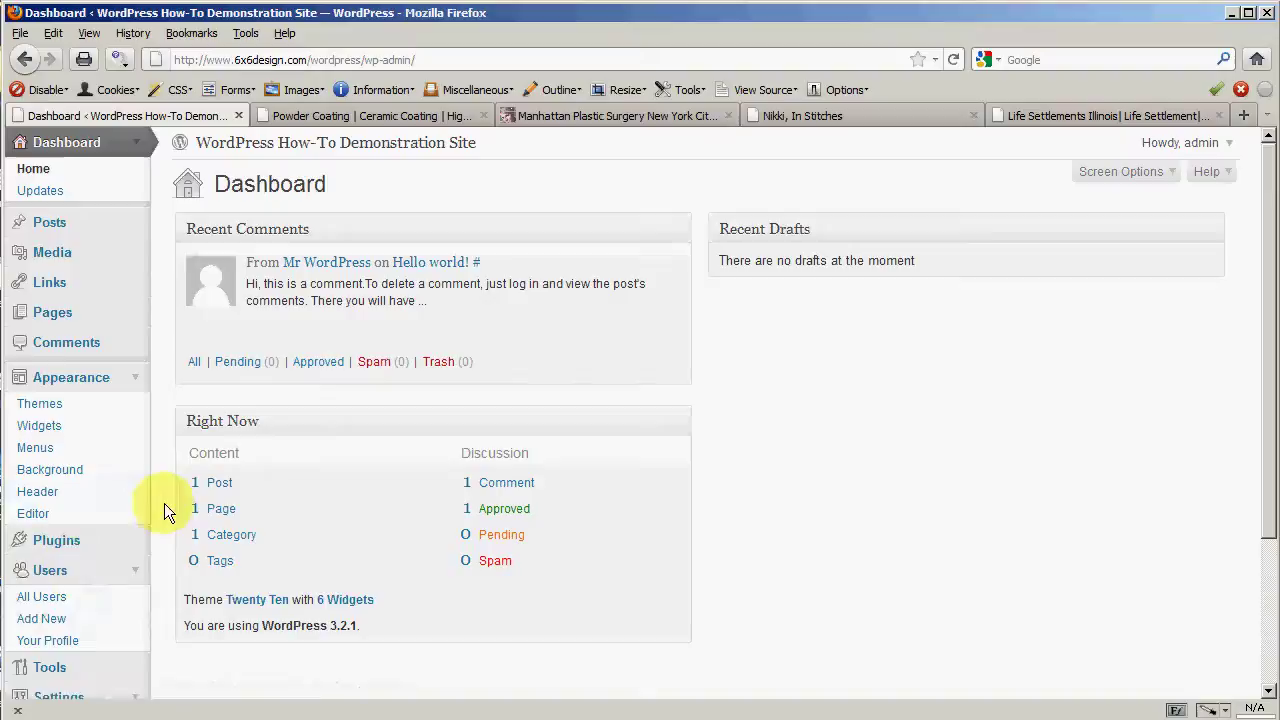
Scroll through the admin Dashboard panels as the manager user
scroll(166, 499, down, 2)
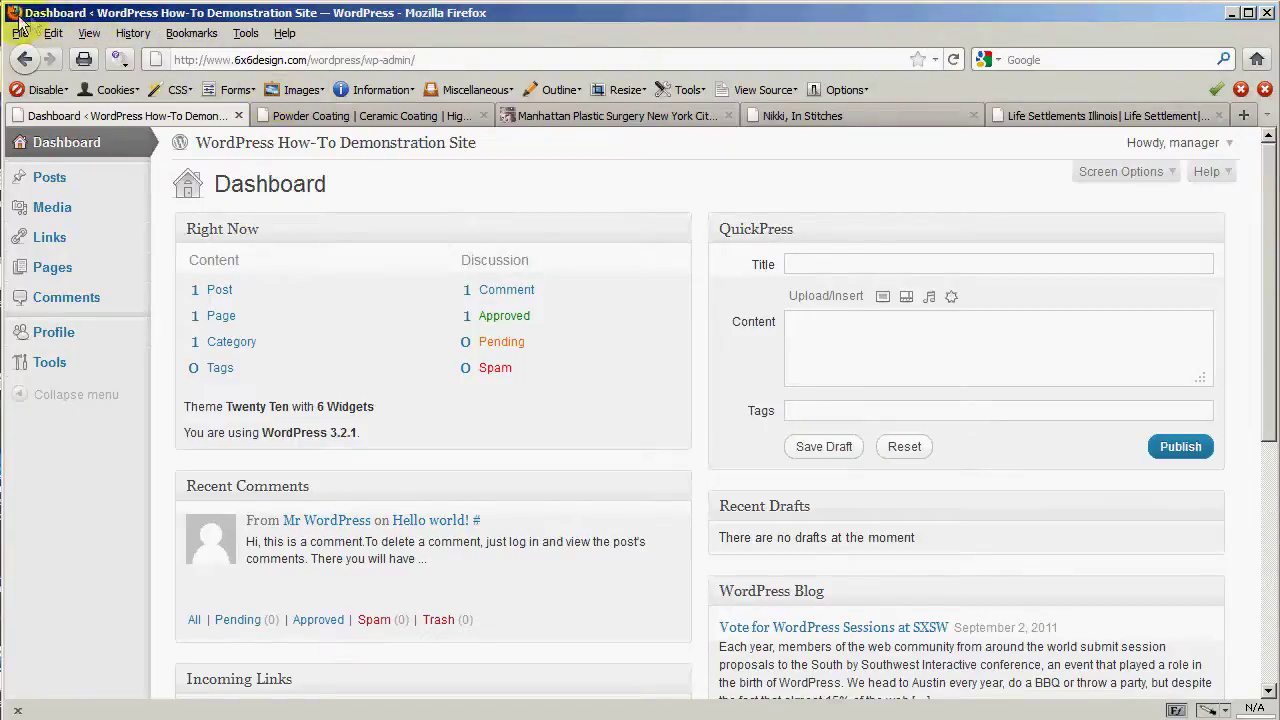
mouse_move(425, 590)
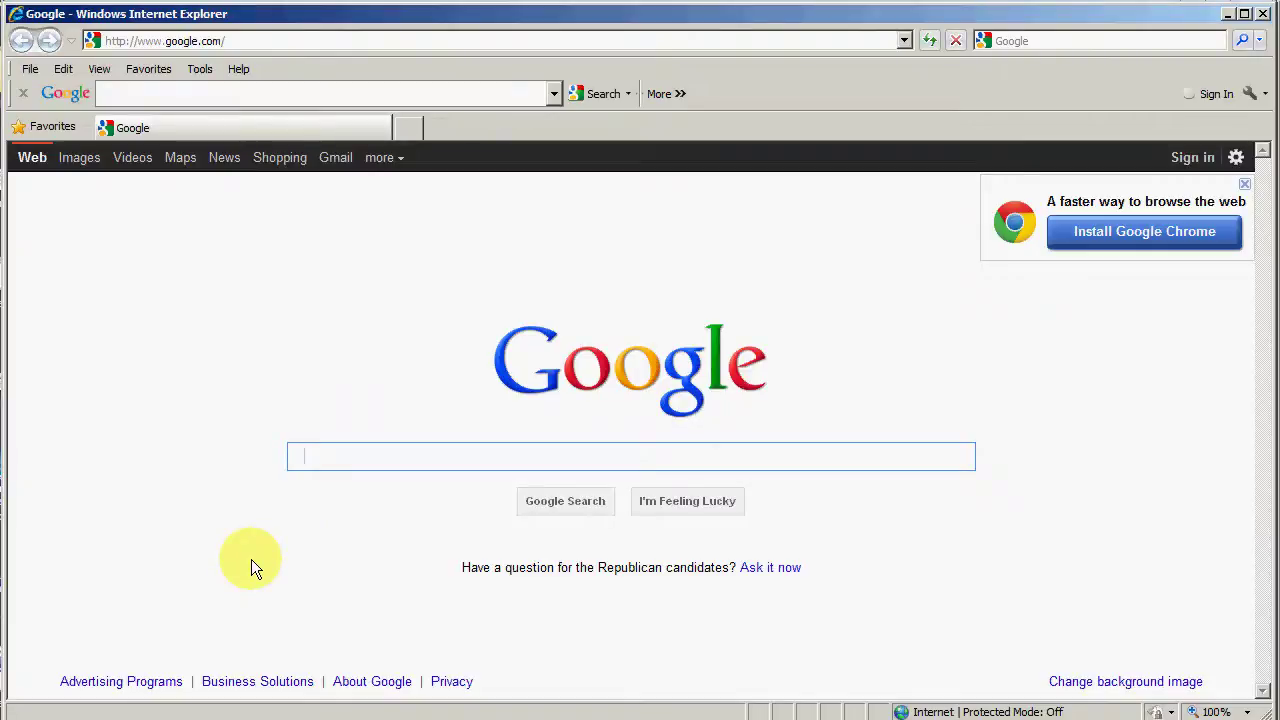
text(google chrome)
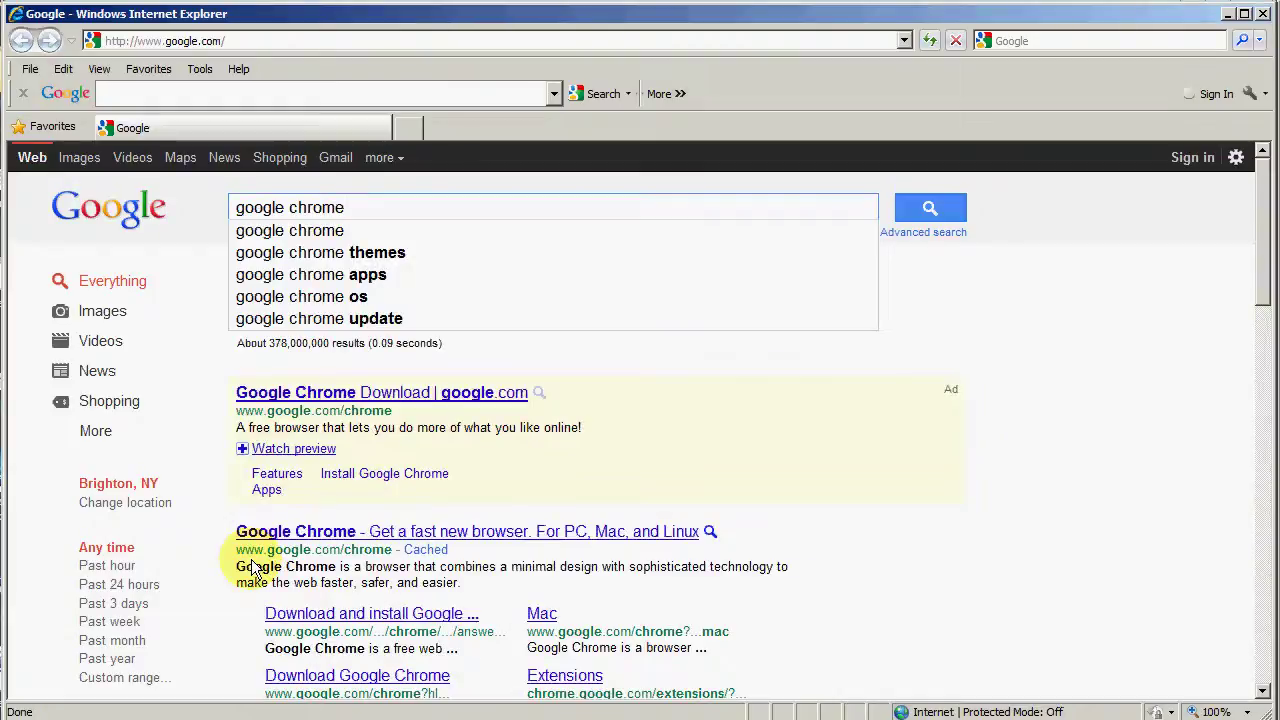
key(Return)
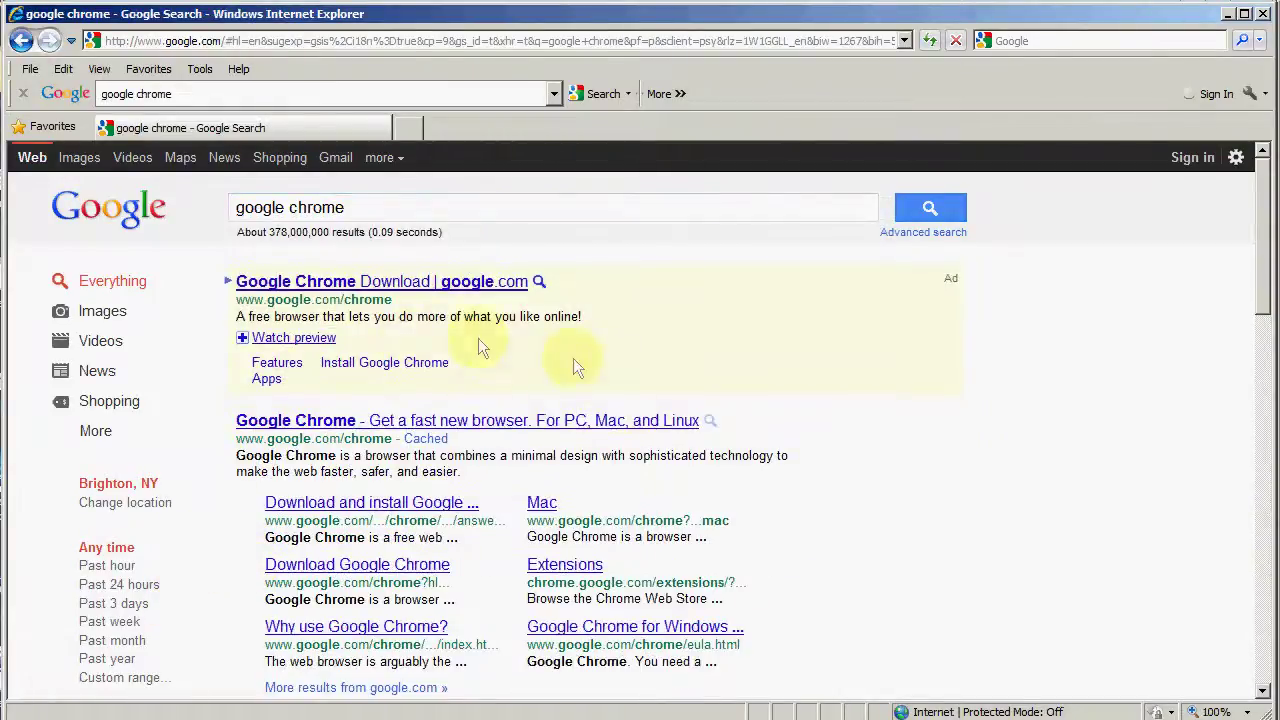
click(298, 428)
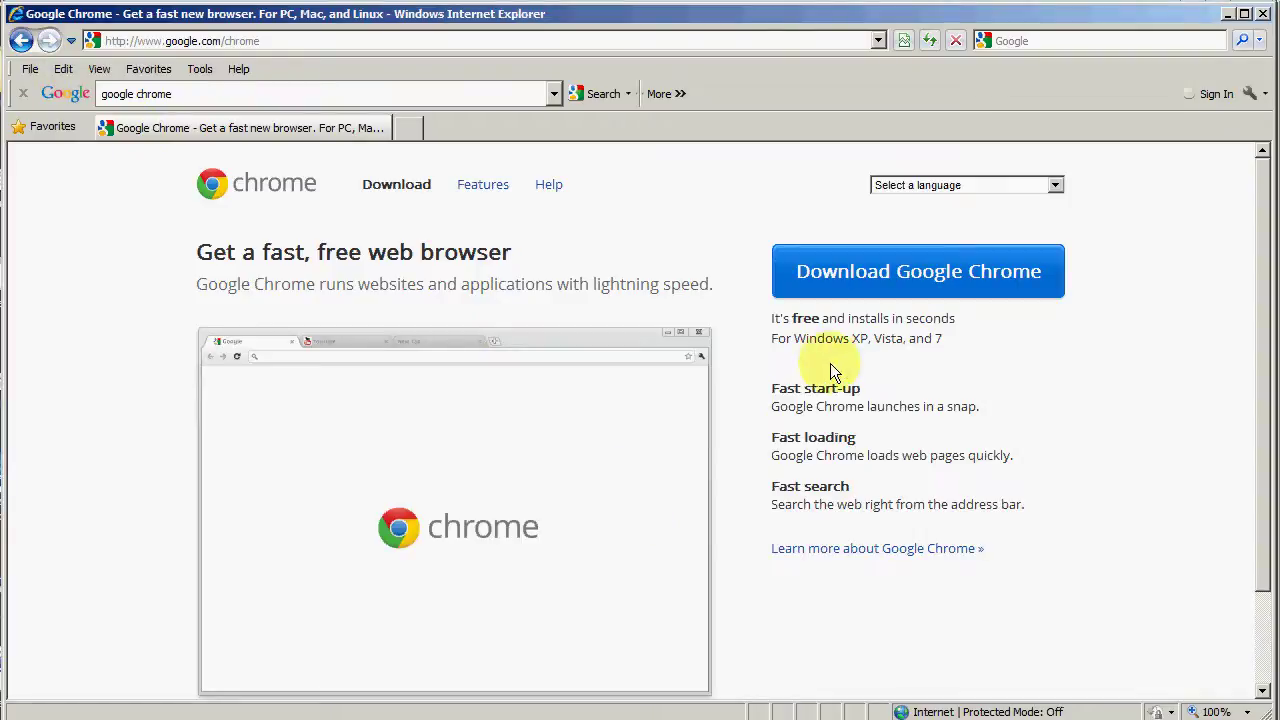
click(21, 40)
Search Google for firefox, open Mozilla's Free Download page, then close Internet Explorer
click(21, 40)
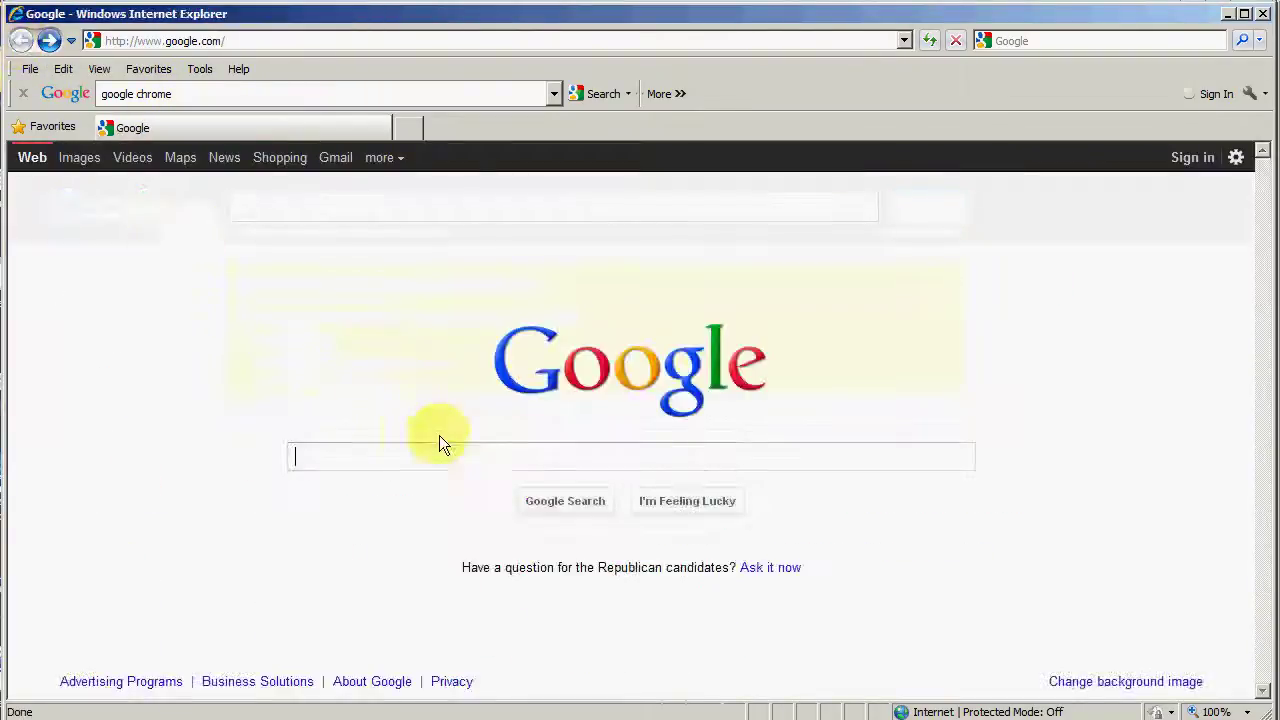
text(fir)
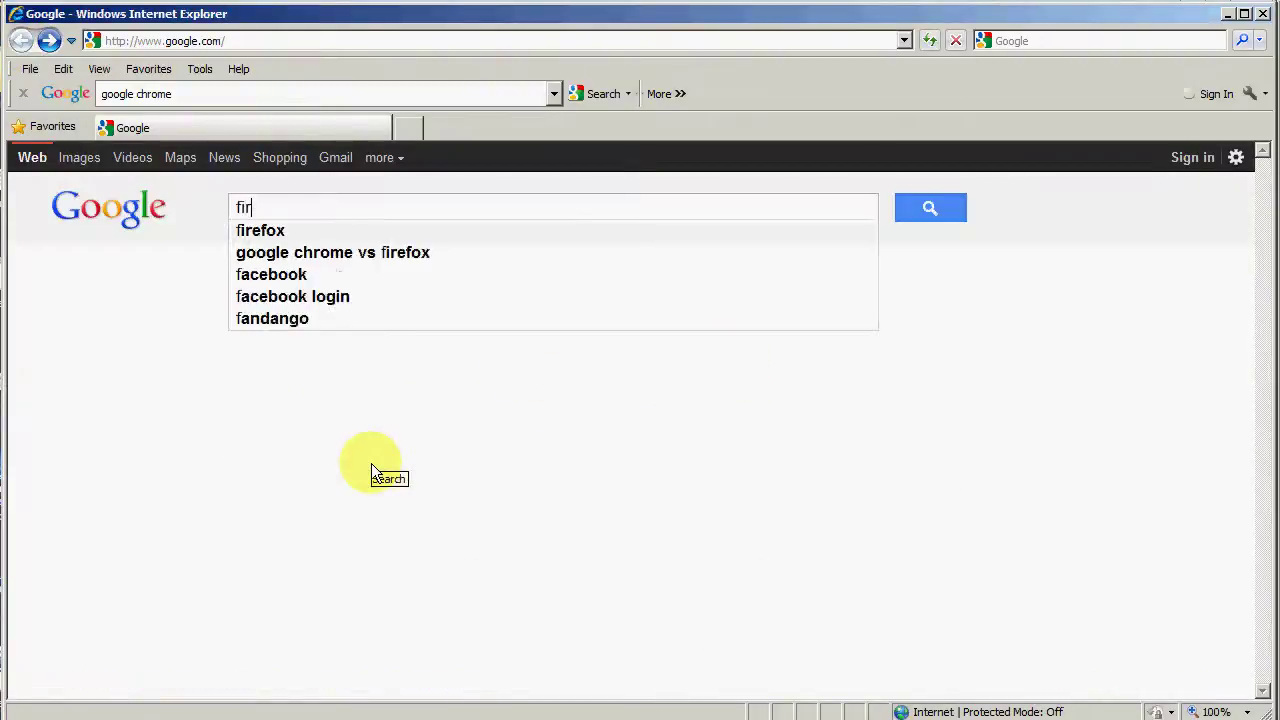
text(efox)
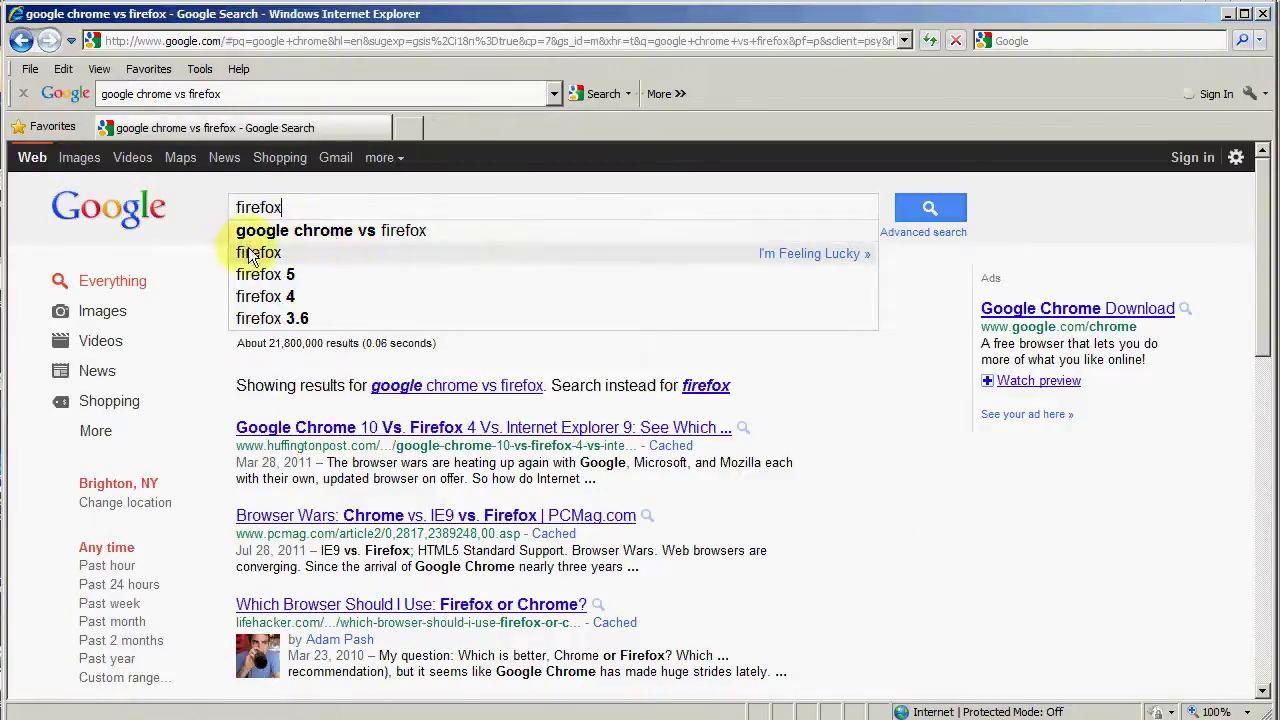
click(929, 207)
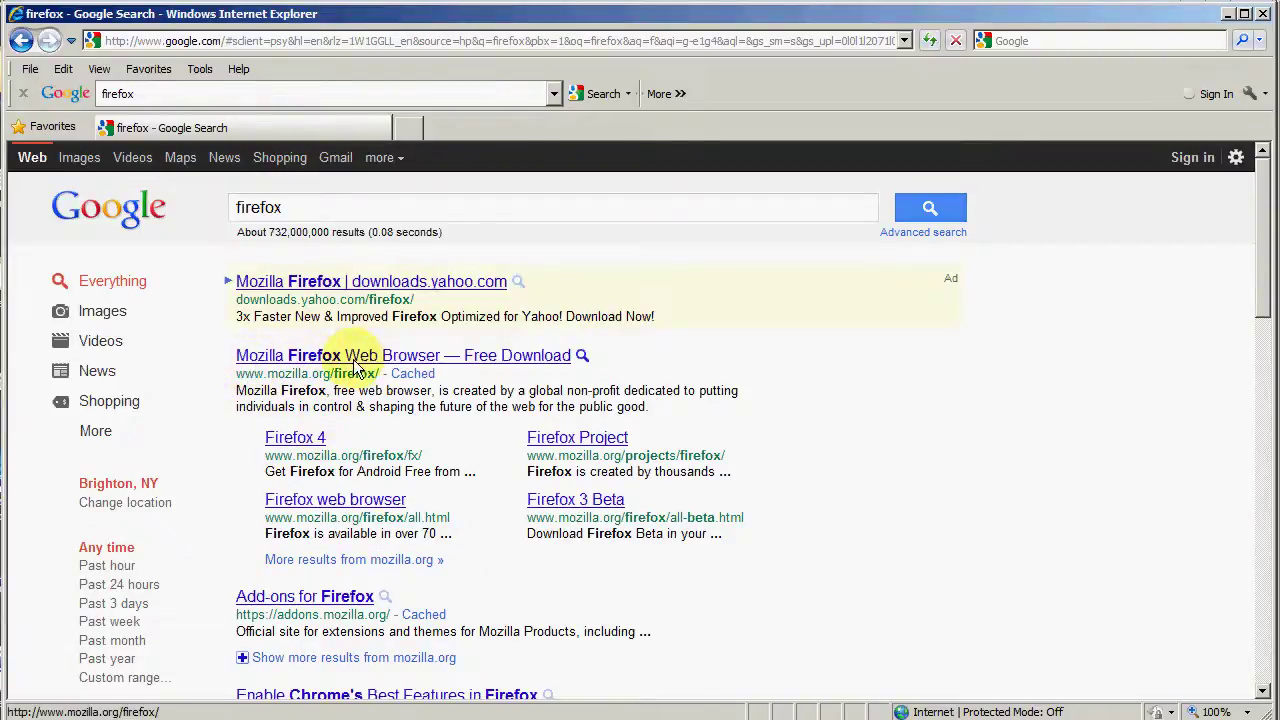
click(318, 367)
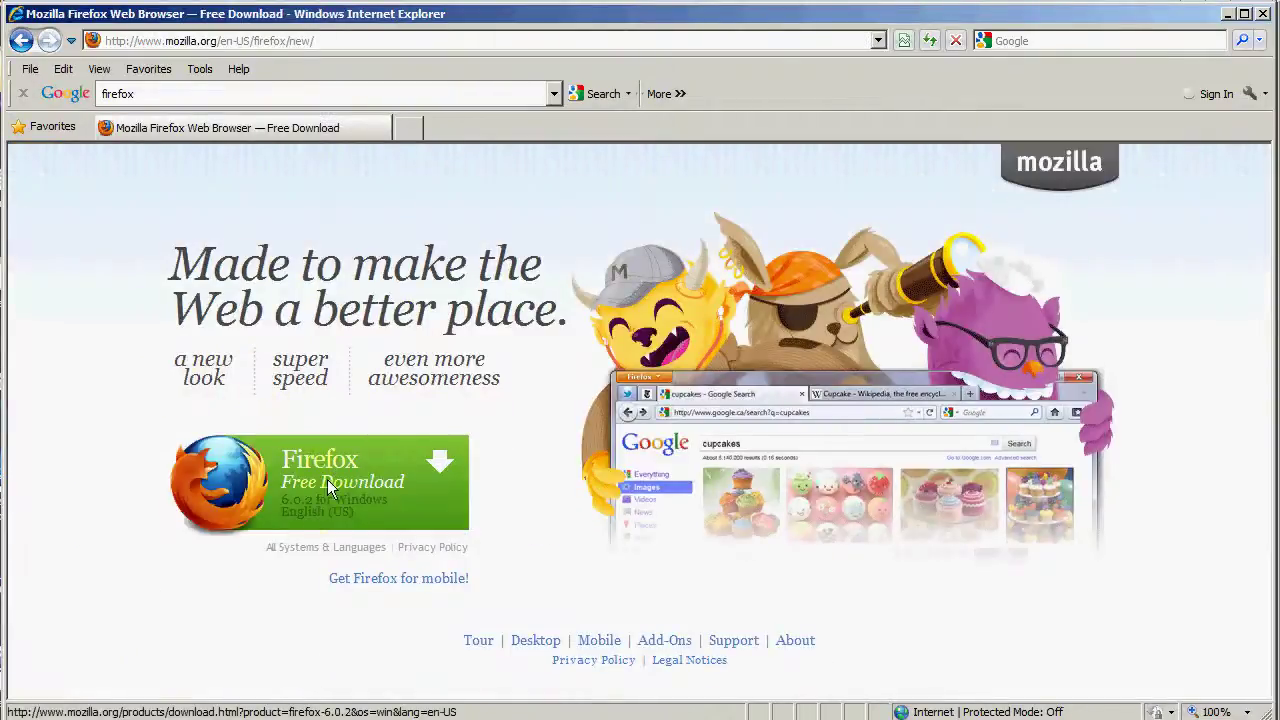
click(293, 512)
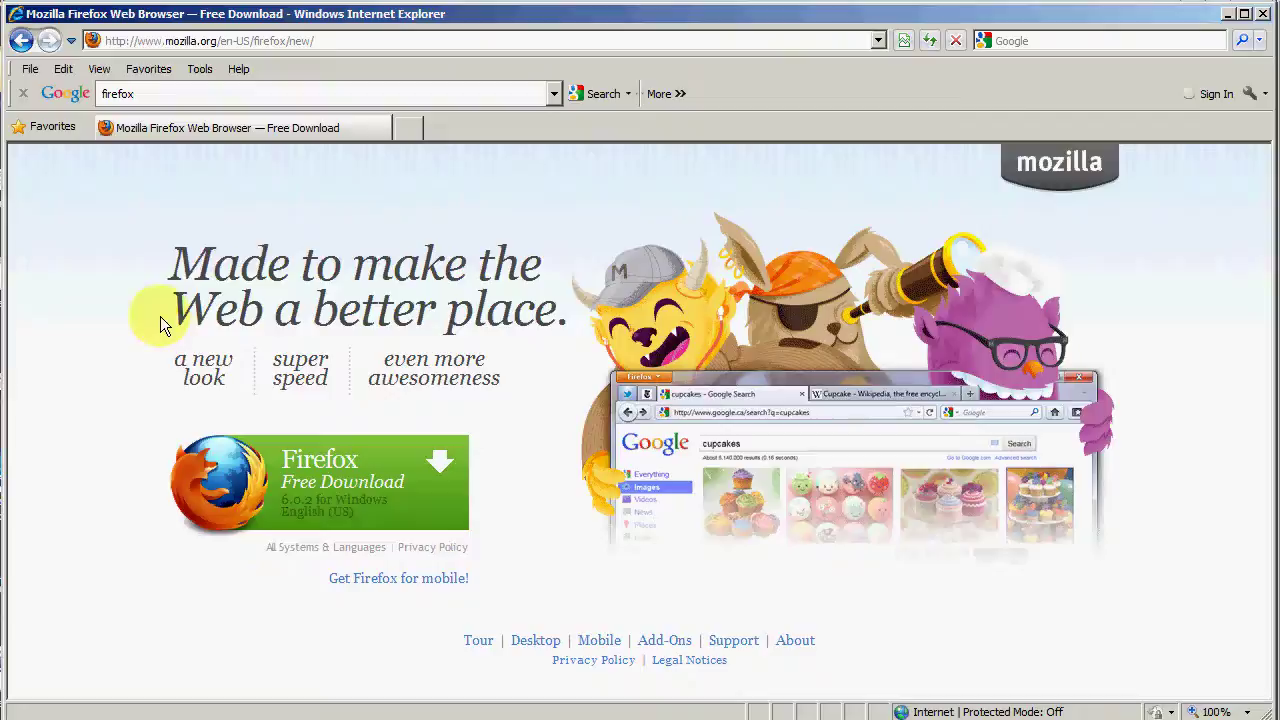
click(1263, 14)
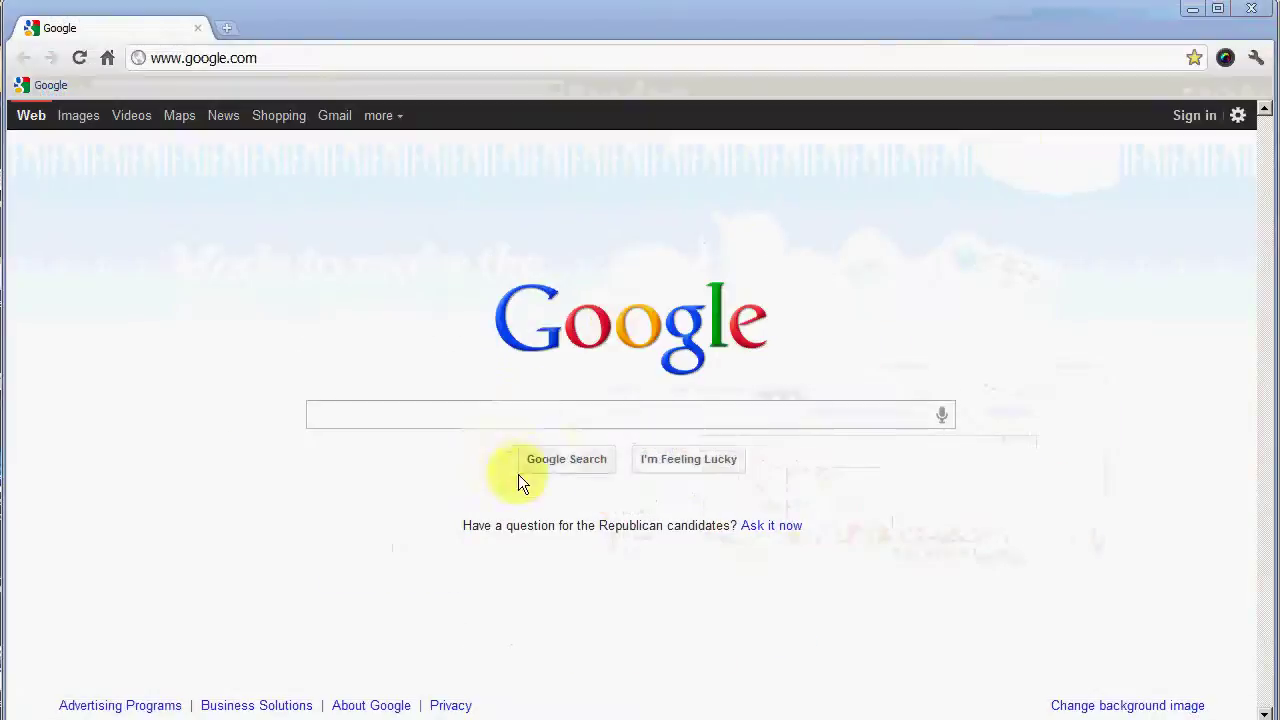
Minimize Chrome to bring back the WordPress dashboard in Firefox
click(1193, 9)
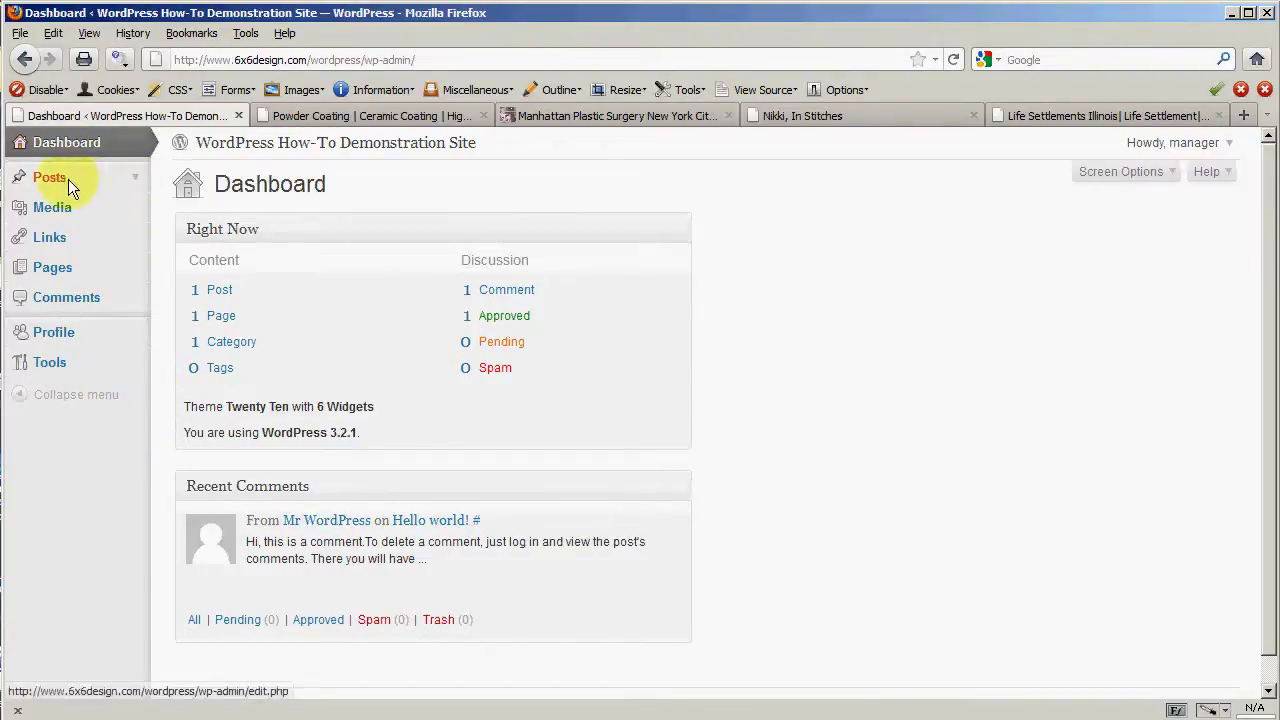
Expand the Posts, Media, Links and Pages sections of the admin menu
click(135, 181)
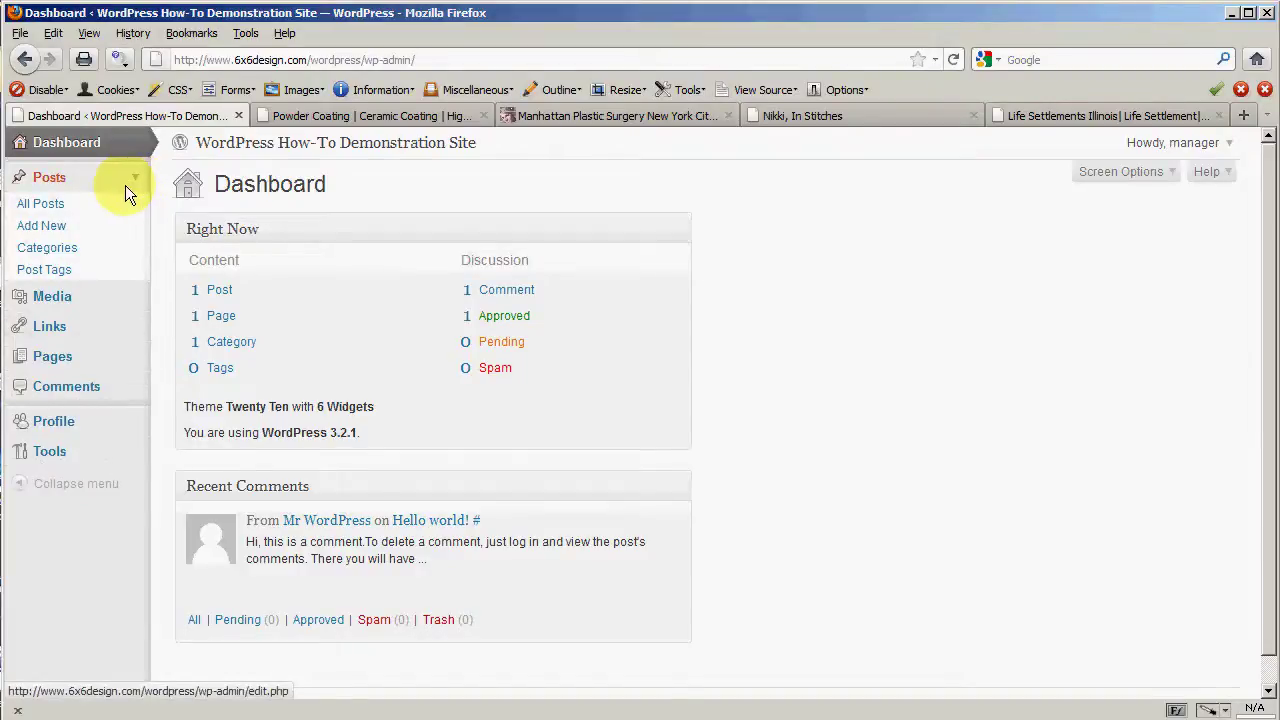
click(134, 298)
click(133, 373)
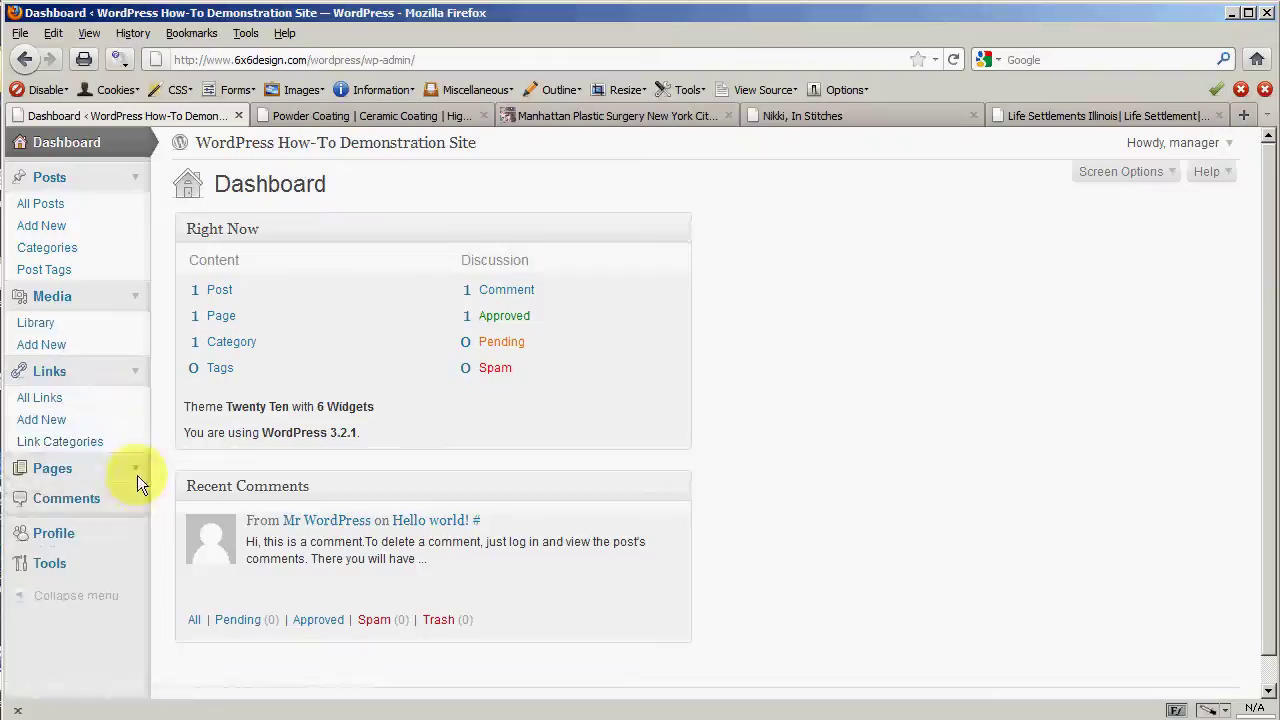
click(136, 470)
scroll(122, 548, down, 1)
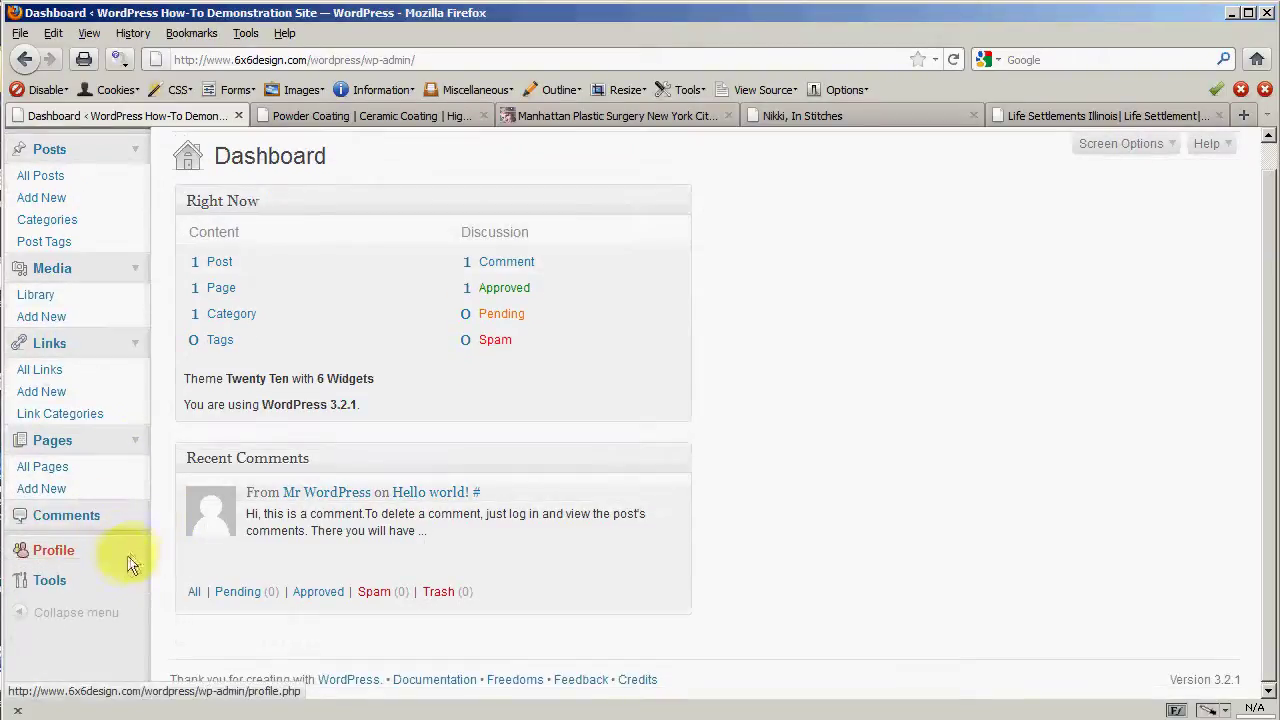
Check the manager's Profile page, then go to the Tools page with Press This
click(130, 557)
scroll(140, 595, down, 2)
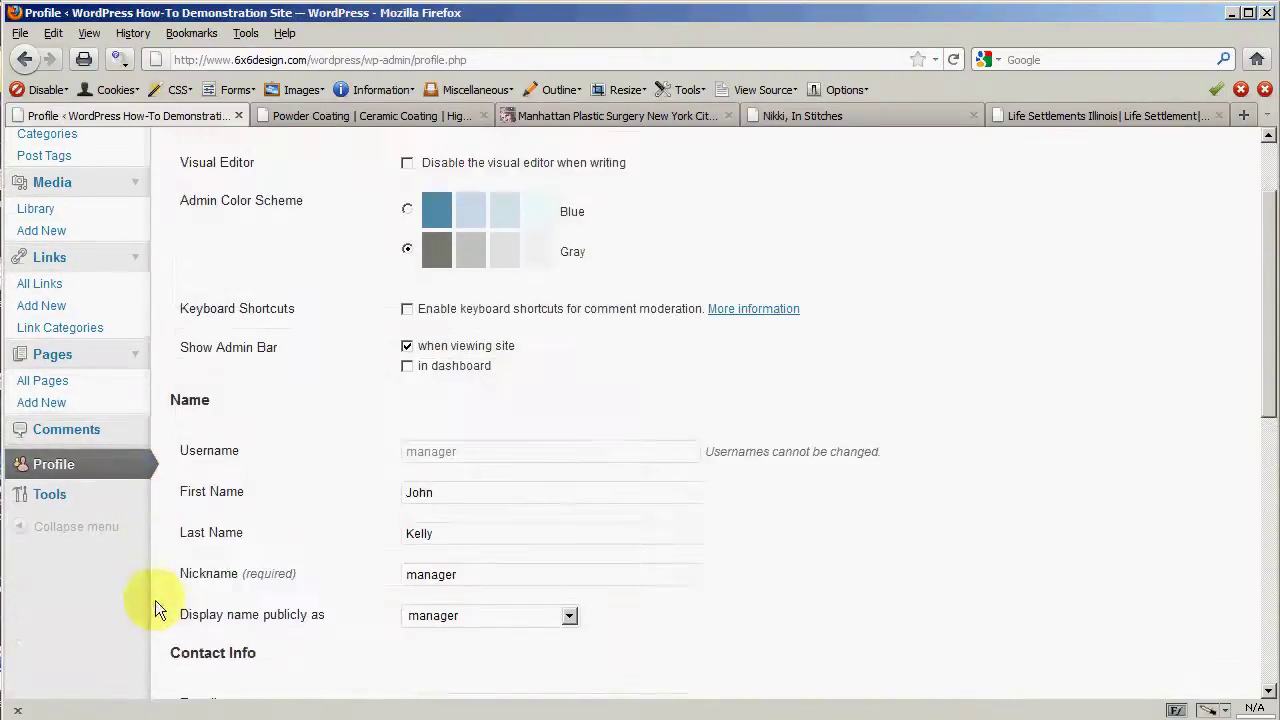
click(135, 500)
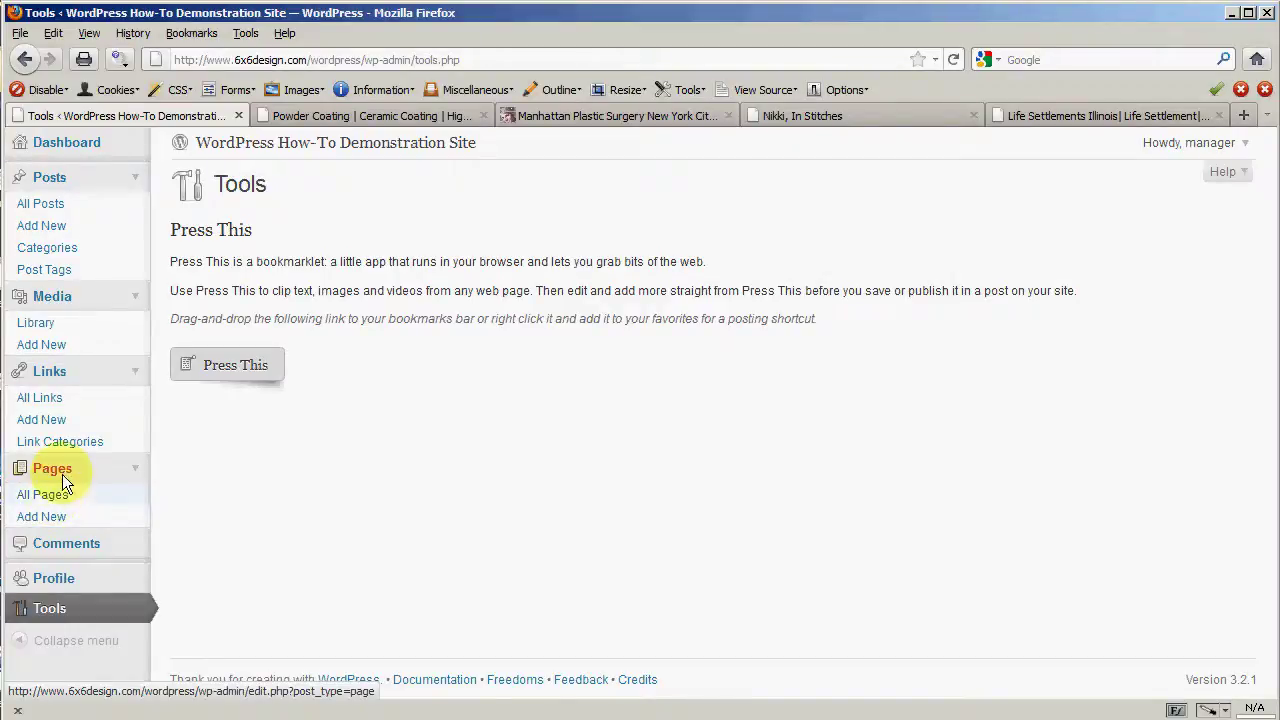
Open Pages > All Pages to list the published Sample Page
click(50, 497)
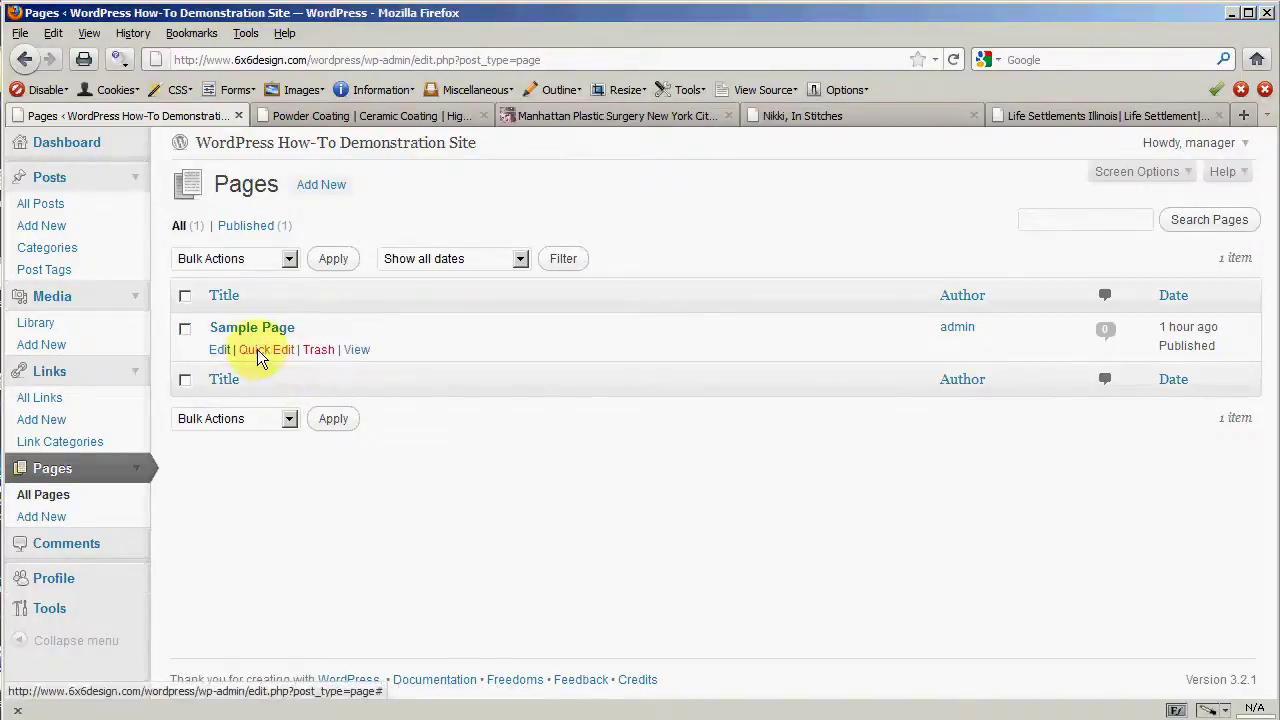
View the Sample Page on the live site, then open it in the Edit Page screen
click(357, 351)
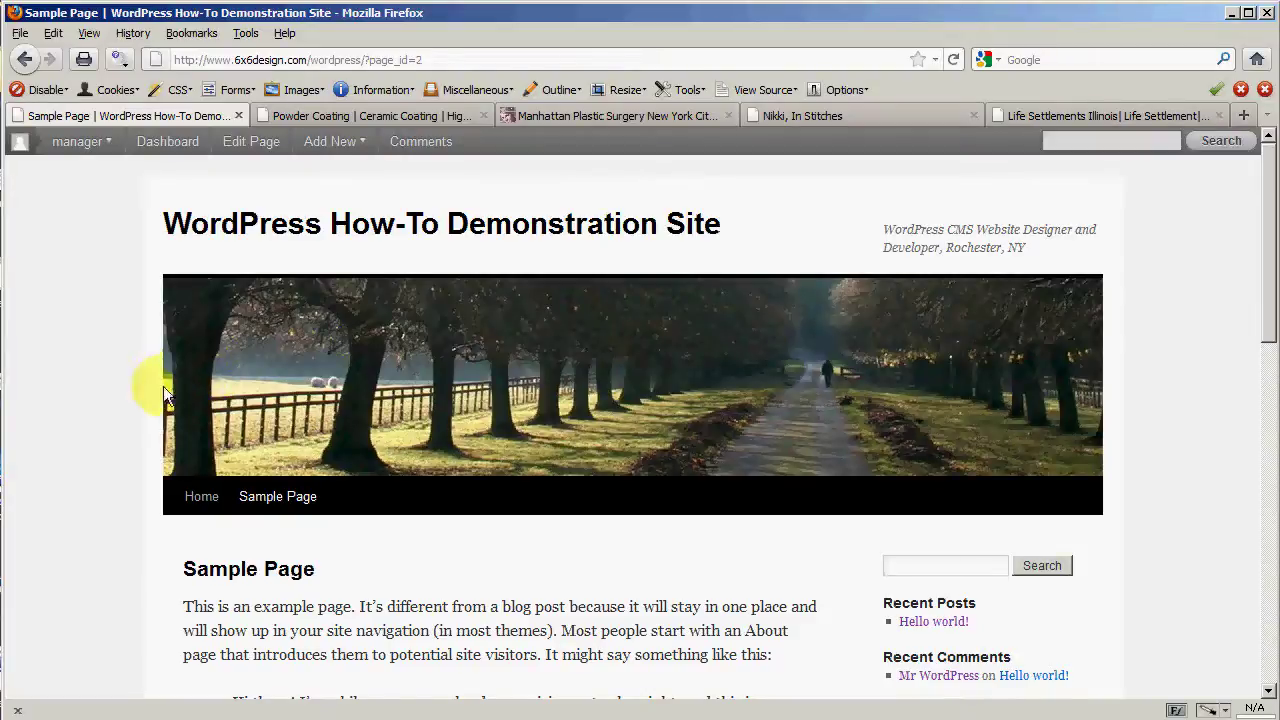
scroll(129, 400, down, 10)
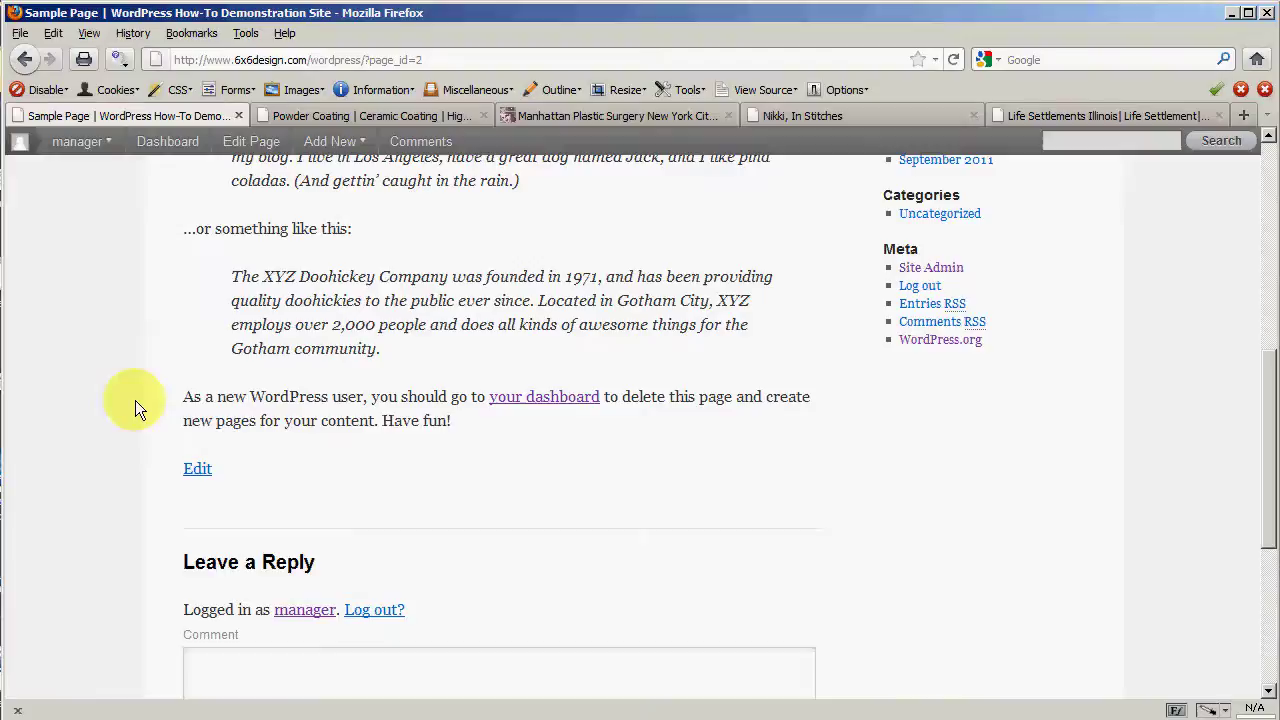
click(196, 468)
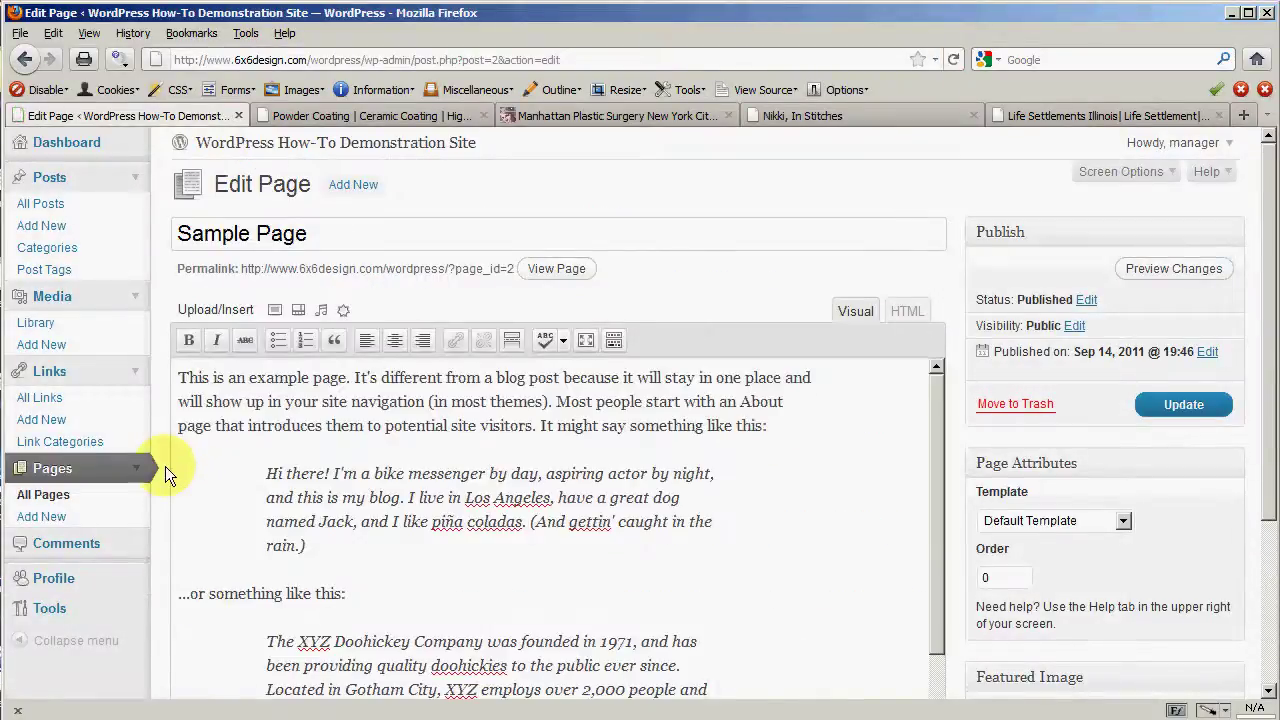
click(243, 142)
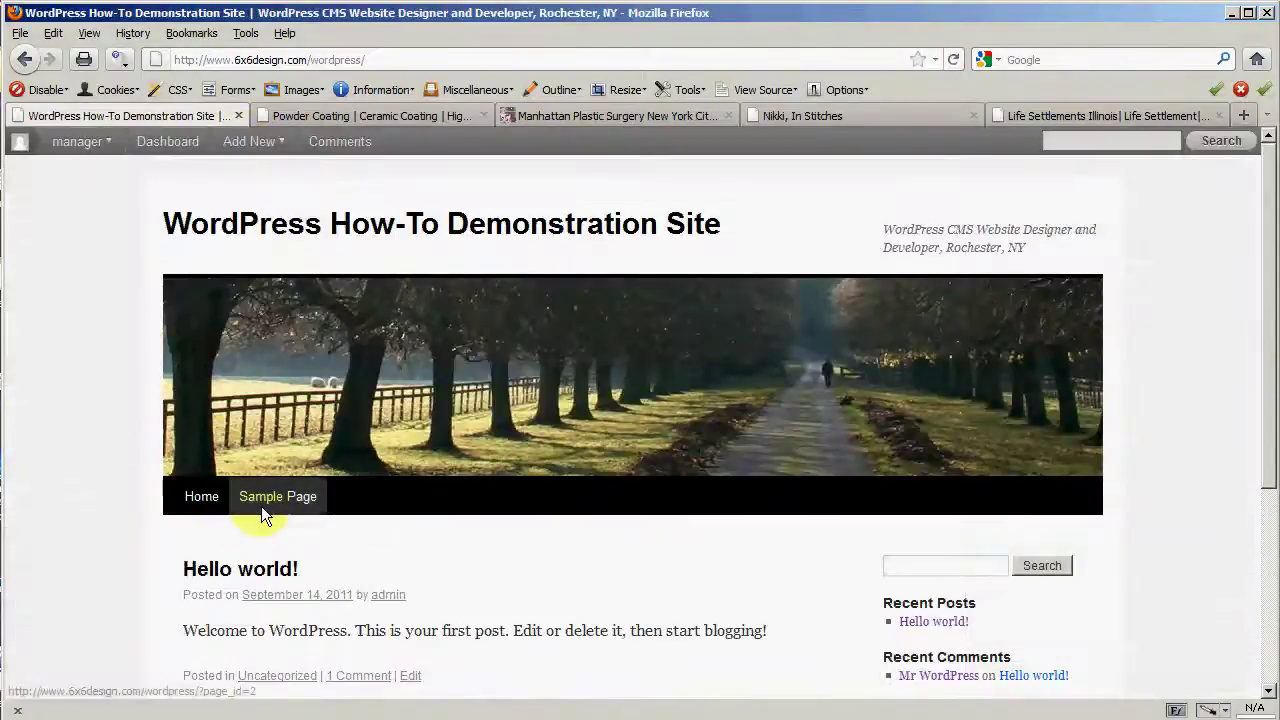
click(261, 506)
scroll(141, 525, down, 4)
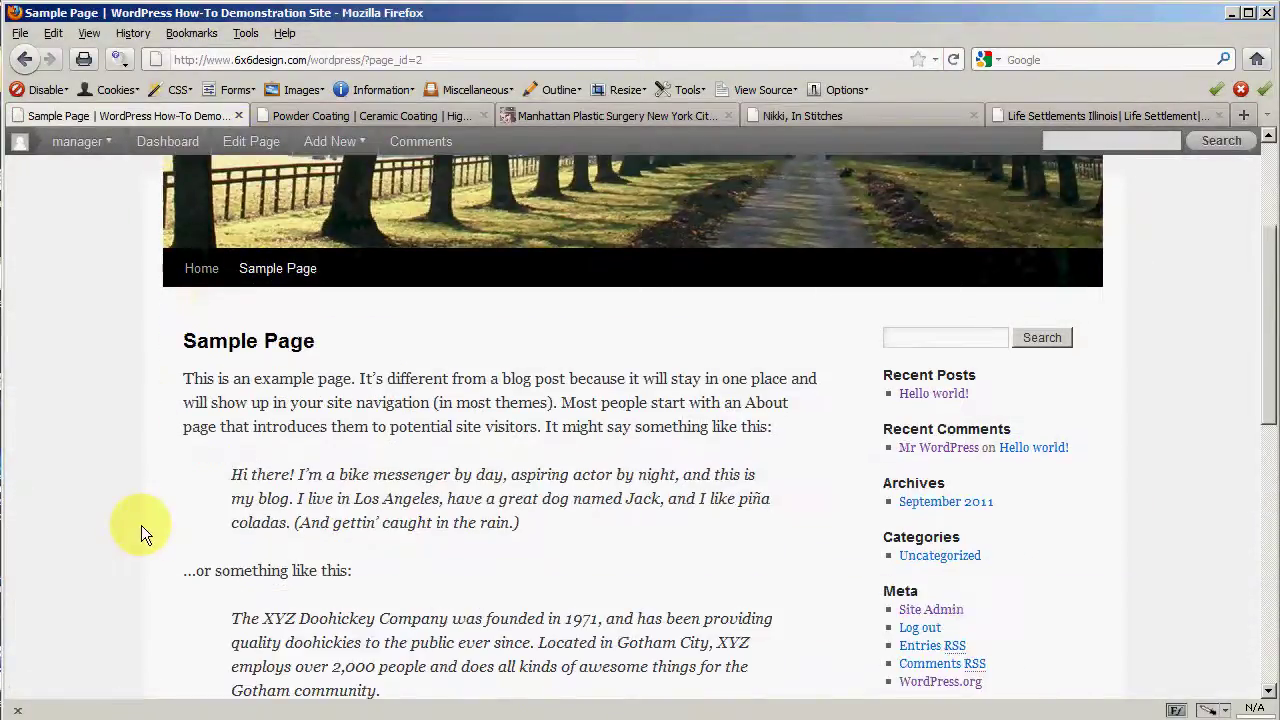
scroll(141, 525, up, 4)
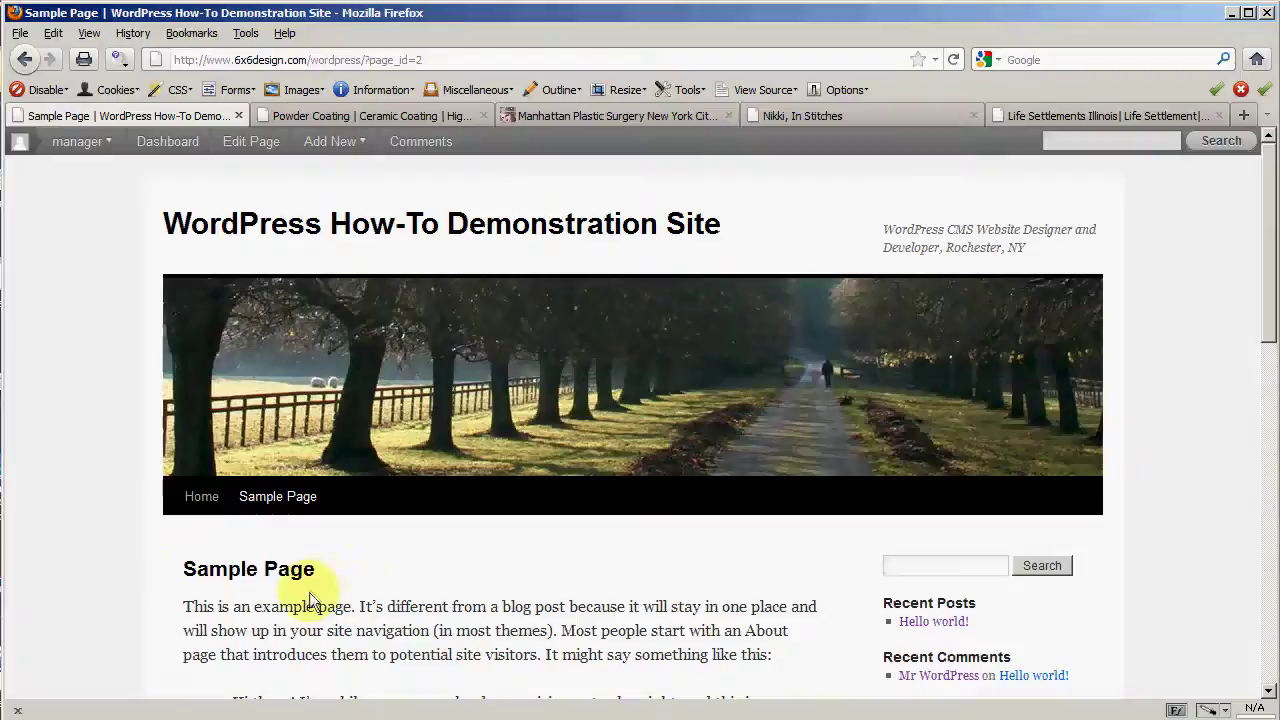
click(260, 144)
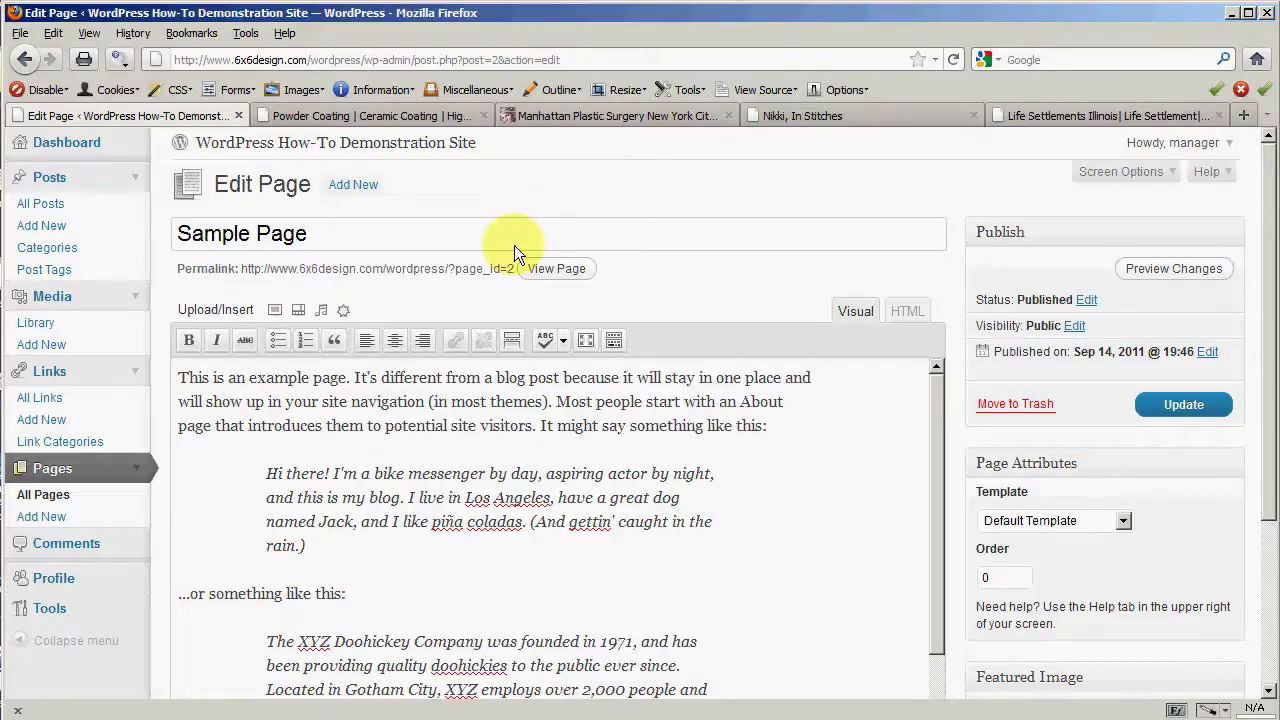
Visit the Dashboard, then list all pages and open Sample Page for editing
click(56, 145)
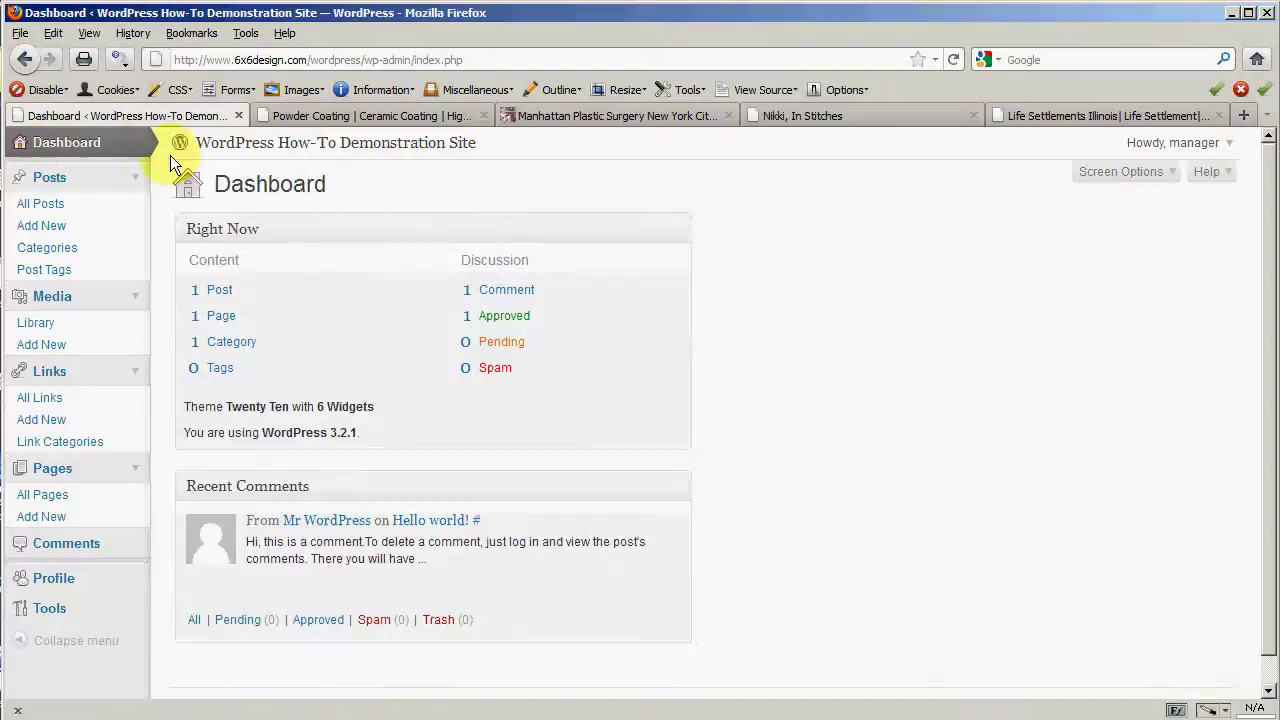
click(138, 468)
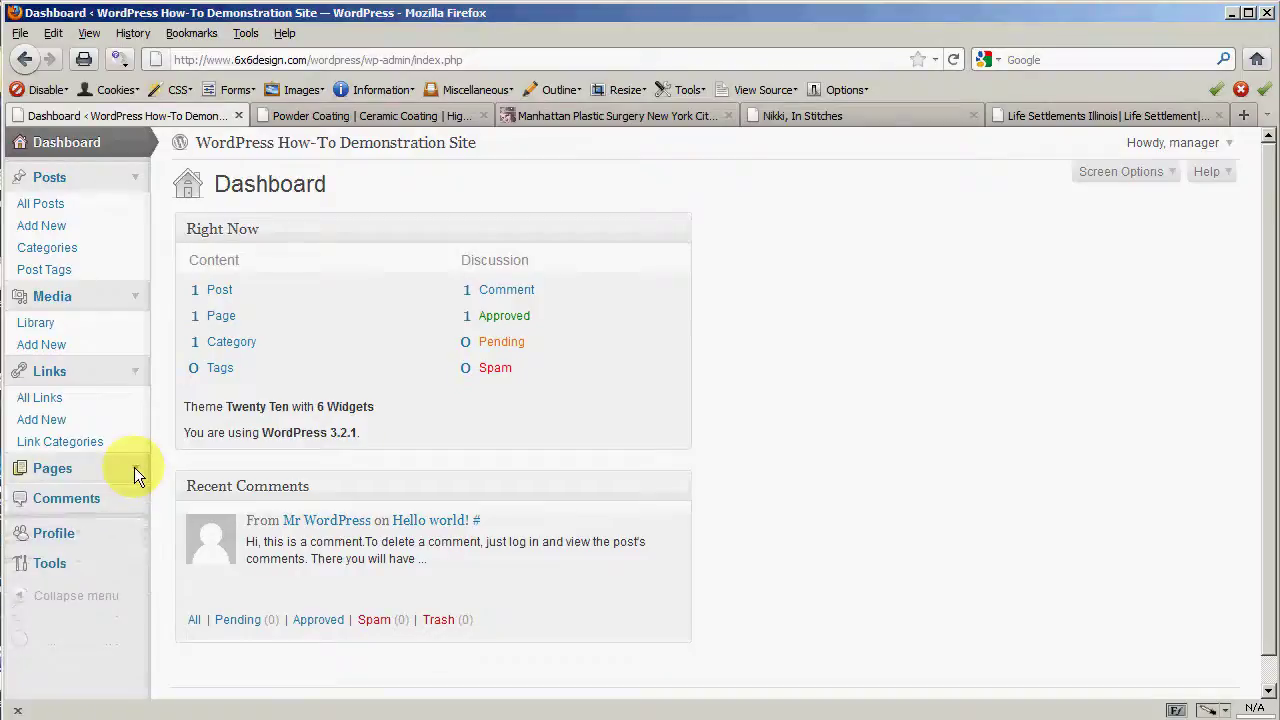
click(134, 468)
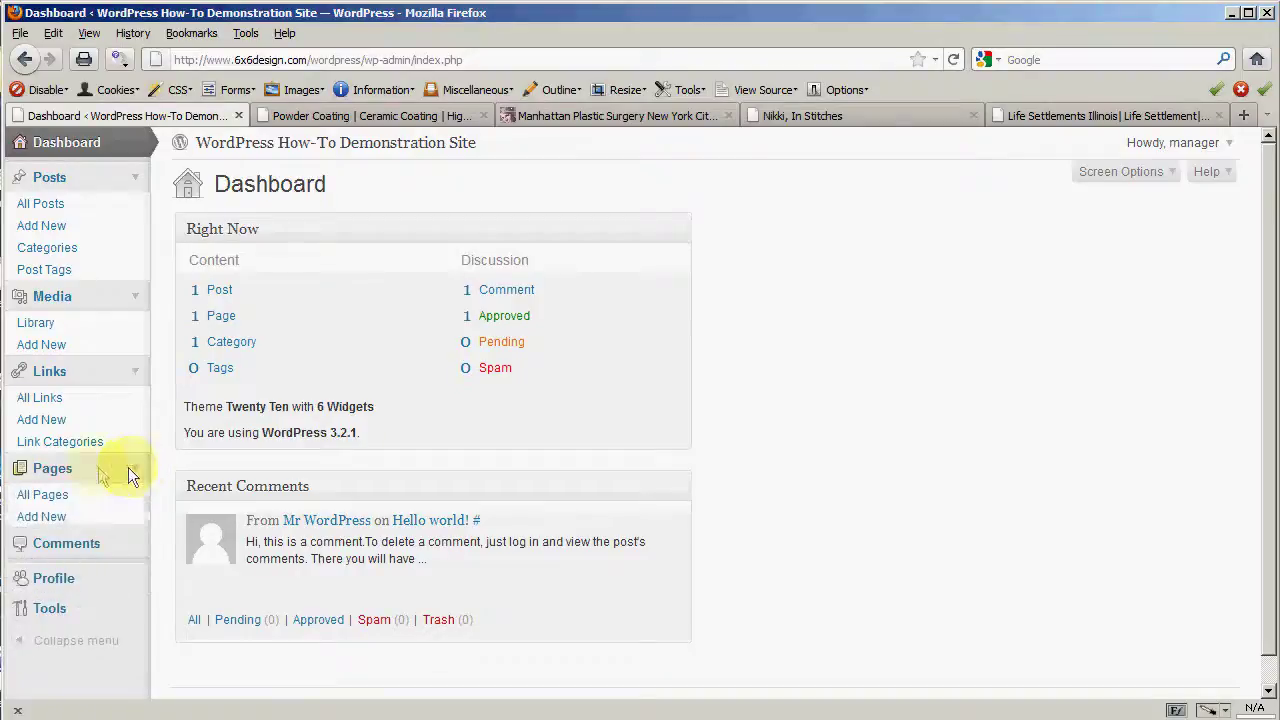
click(55, 495)
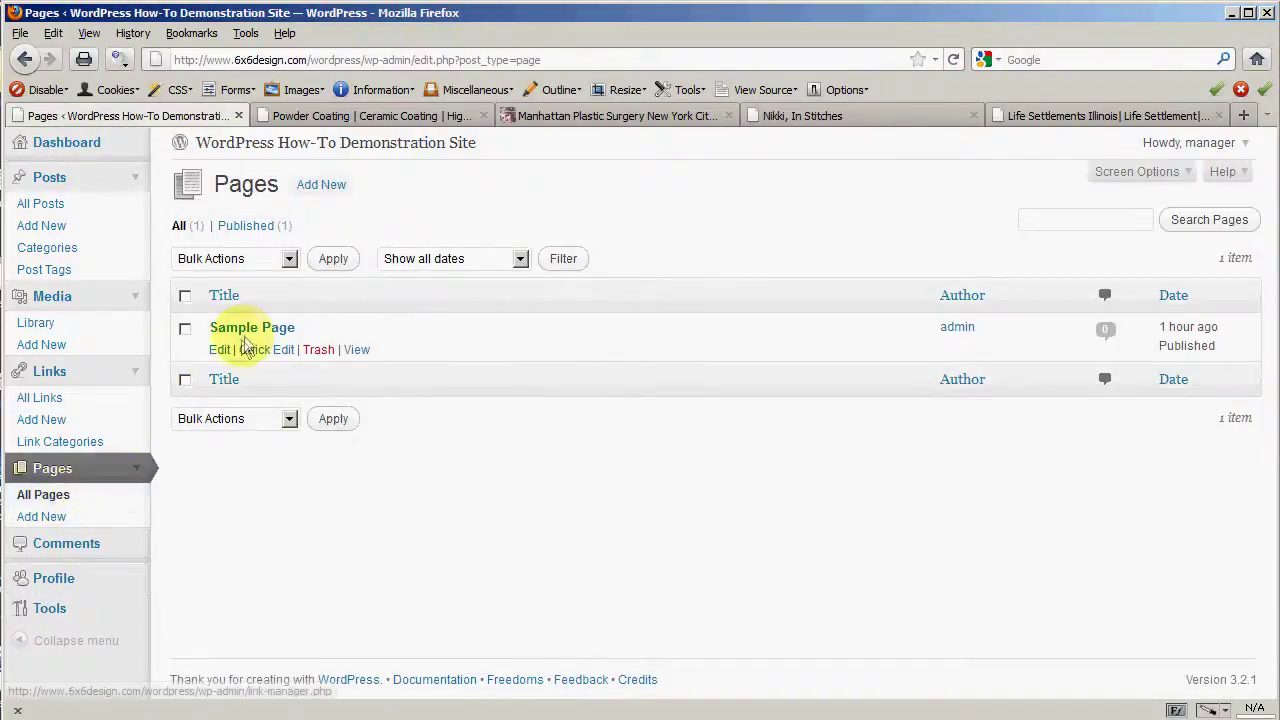
click(240, 338)
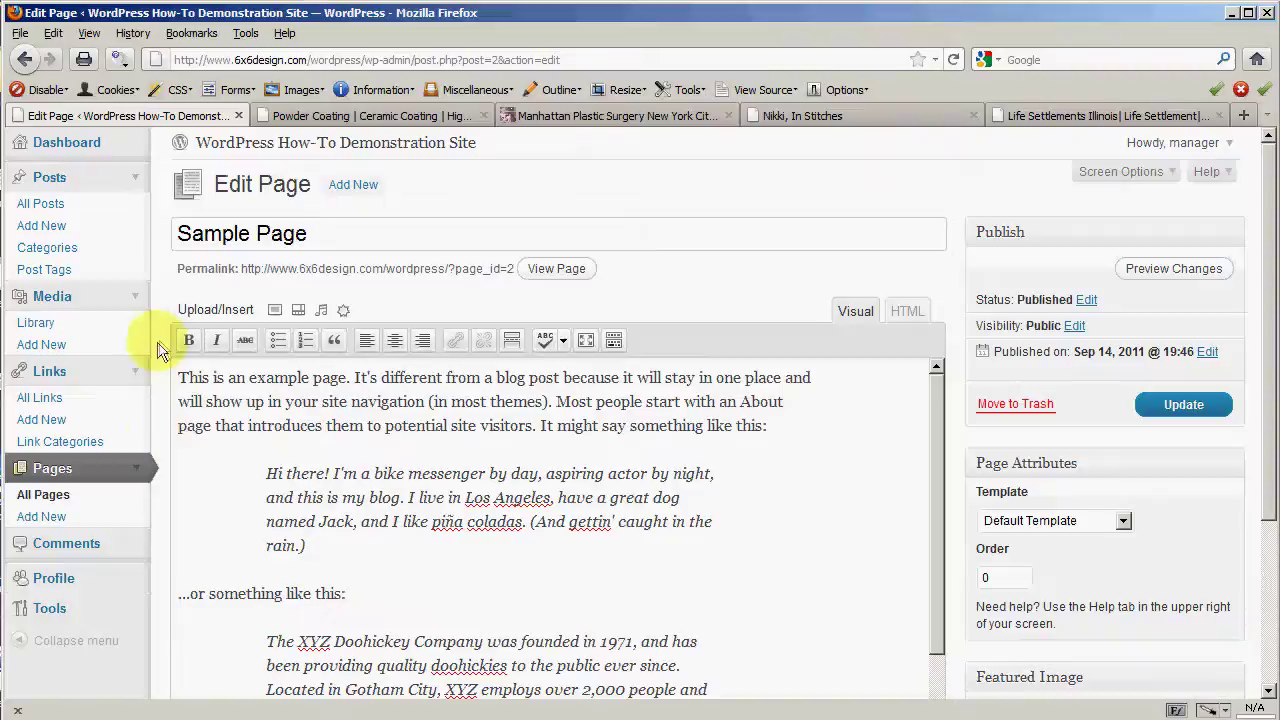
Look over the Posts list, then view the public front page showing Hello world!
click(45, 177)
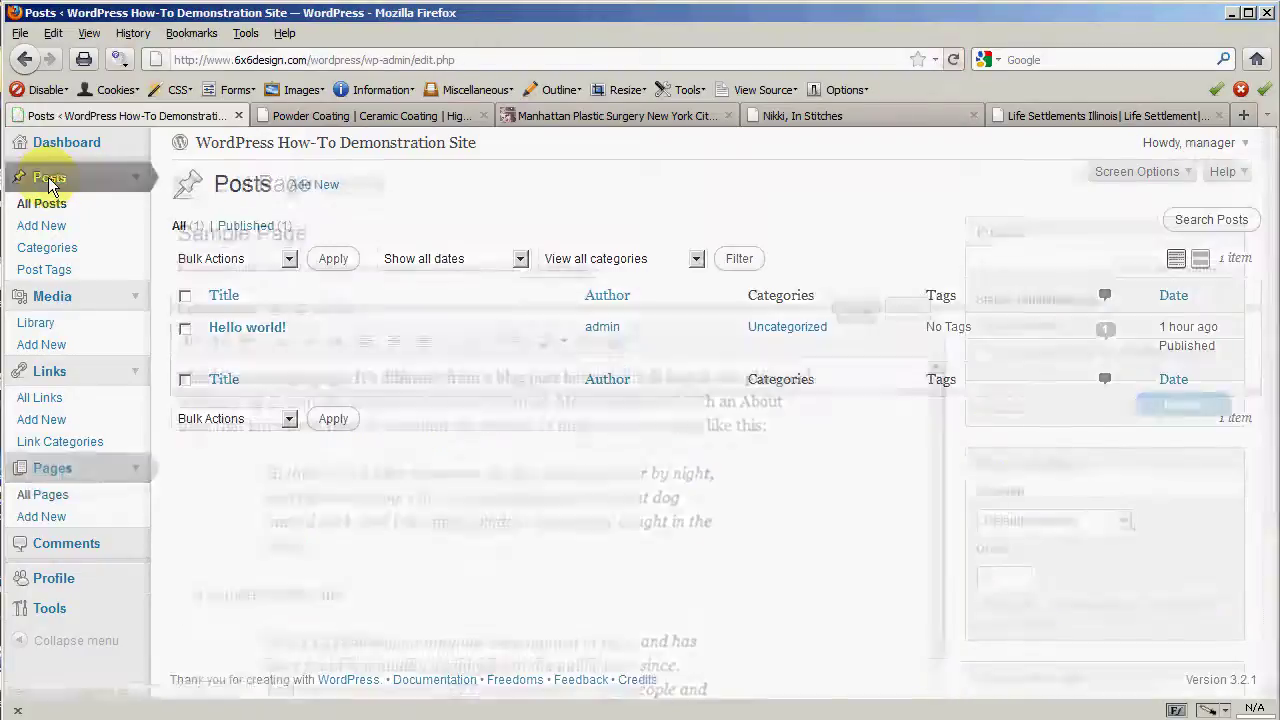
click(44, 202)
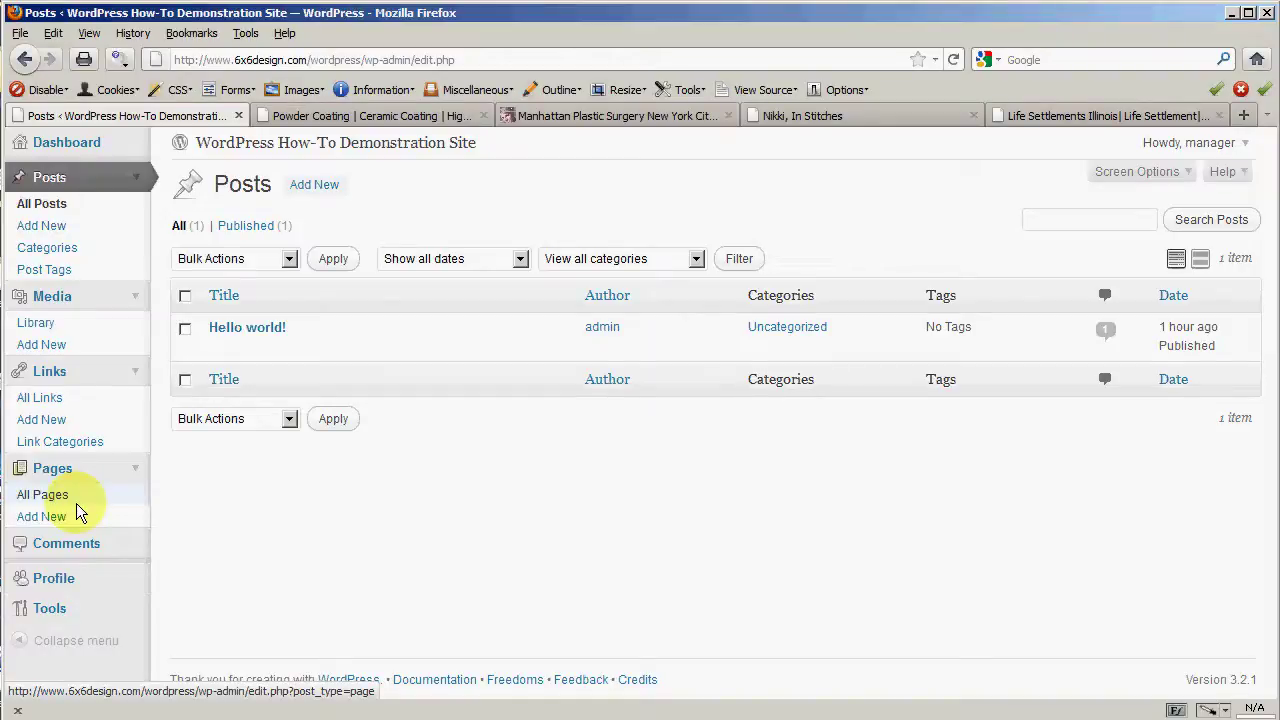
click(306, 149)
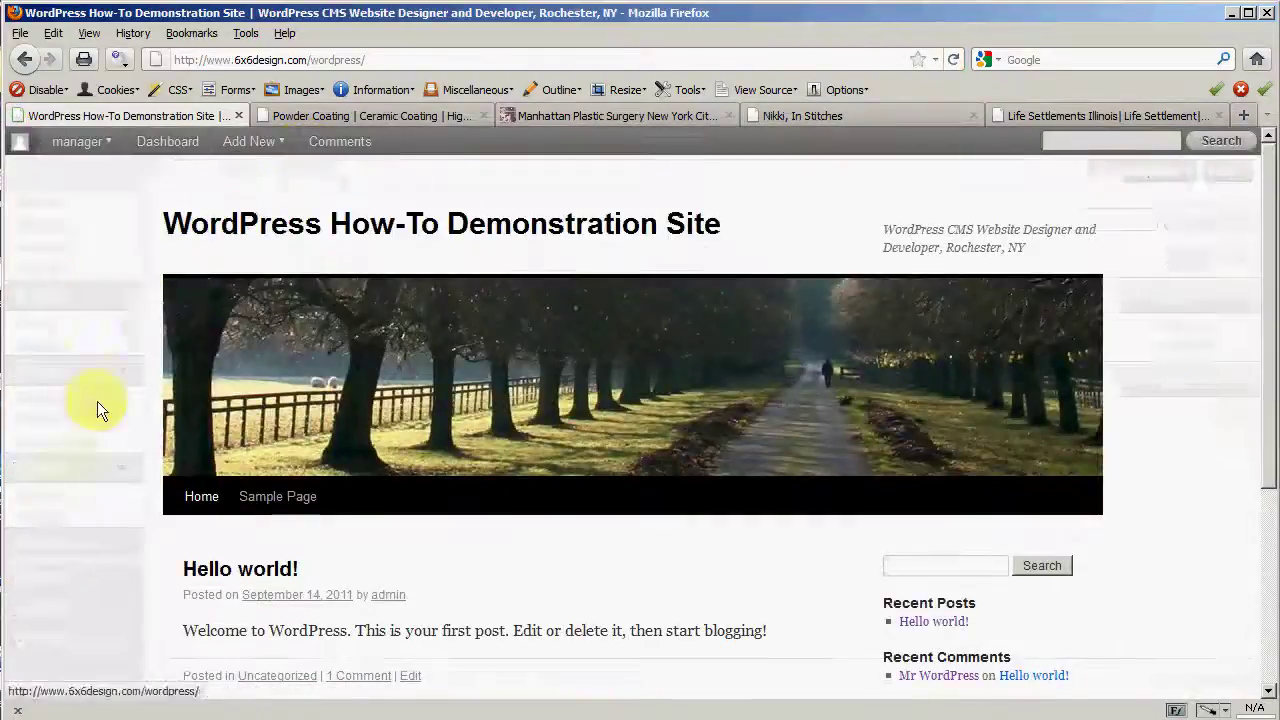
scroll(77, 485, down, 2)
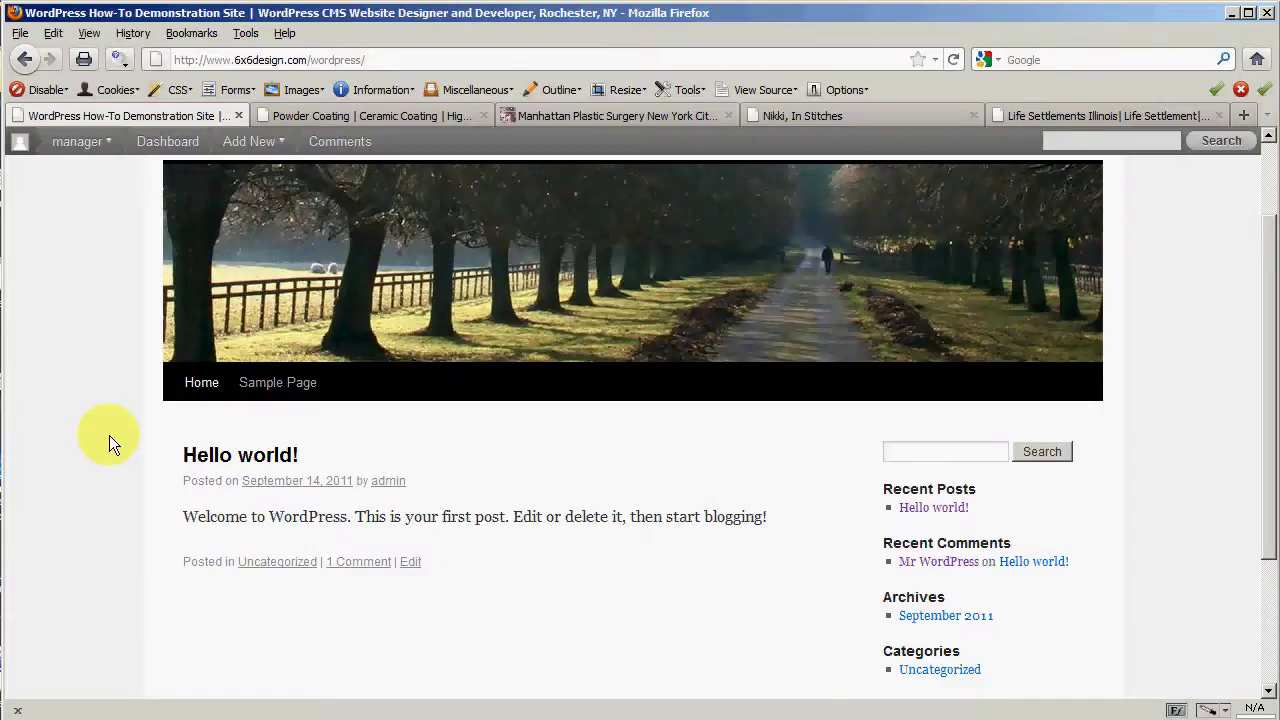
scroll(109, 435, up, 2)
scroll(109, 435, down, 2)
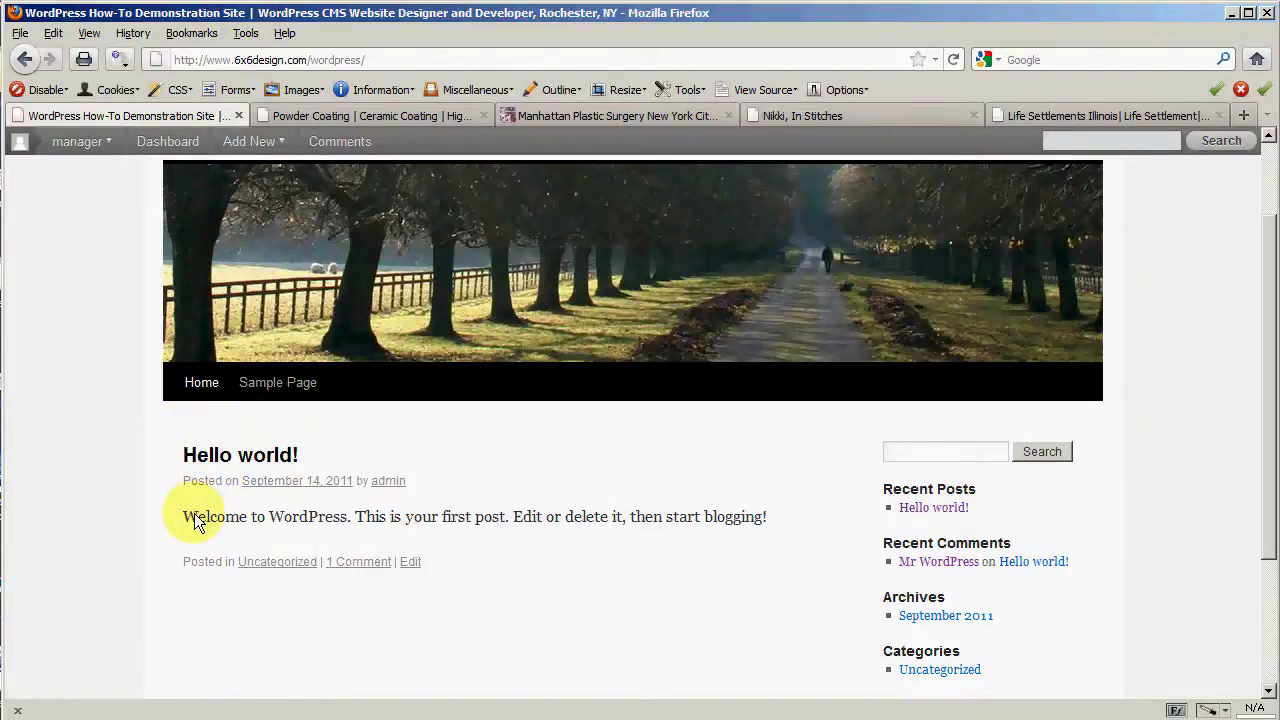
scroll(195, 527, up, 2)
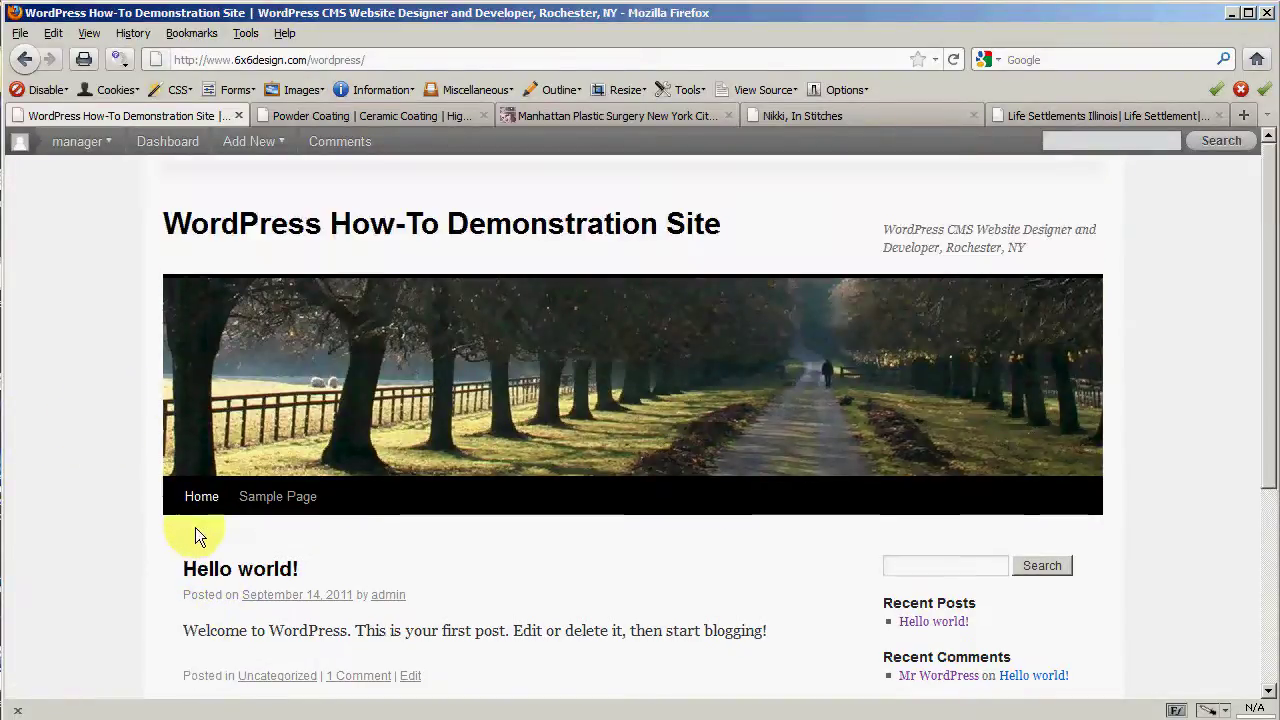
Open Edit My Profile and scroll through the manager's personal options and name fields
click(90, 142)
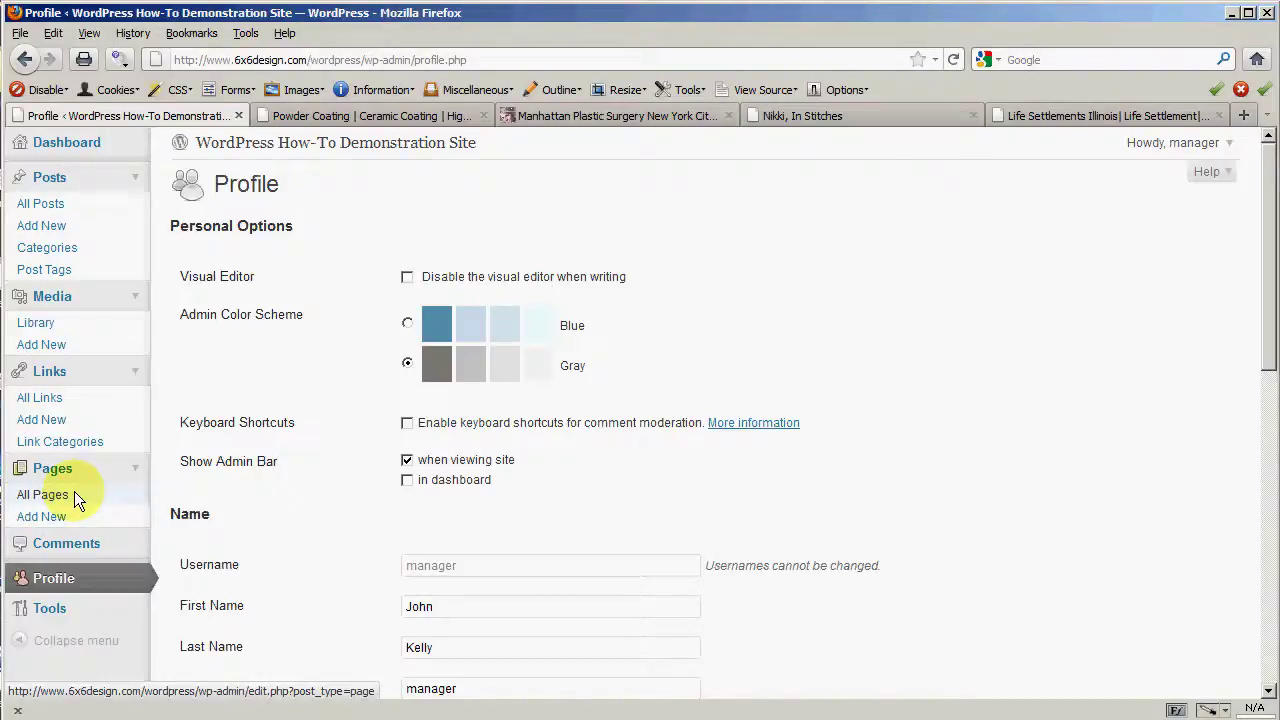
scroll(195, 460, down, 2)
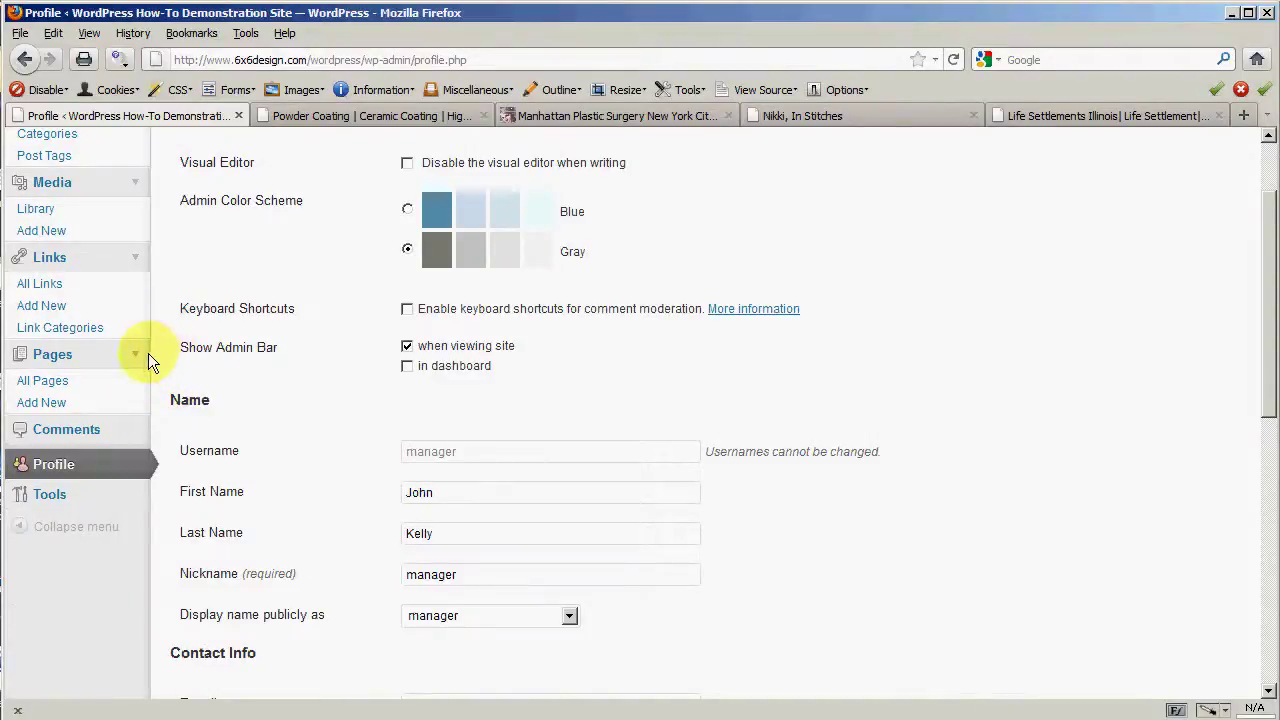
Open Sample Page in the editor from the All Pages list
click(42, 382)
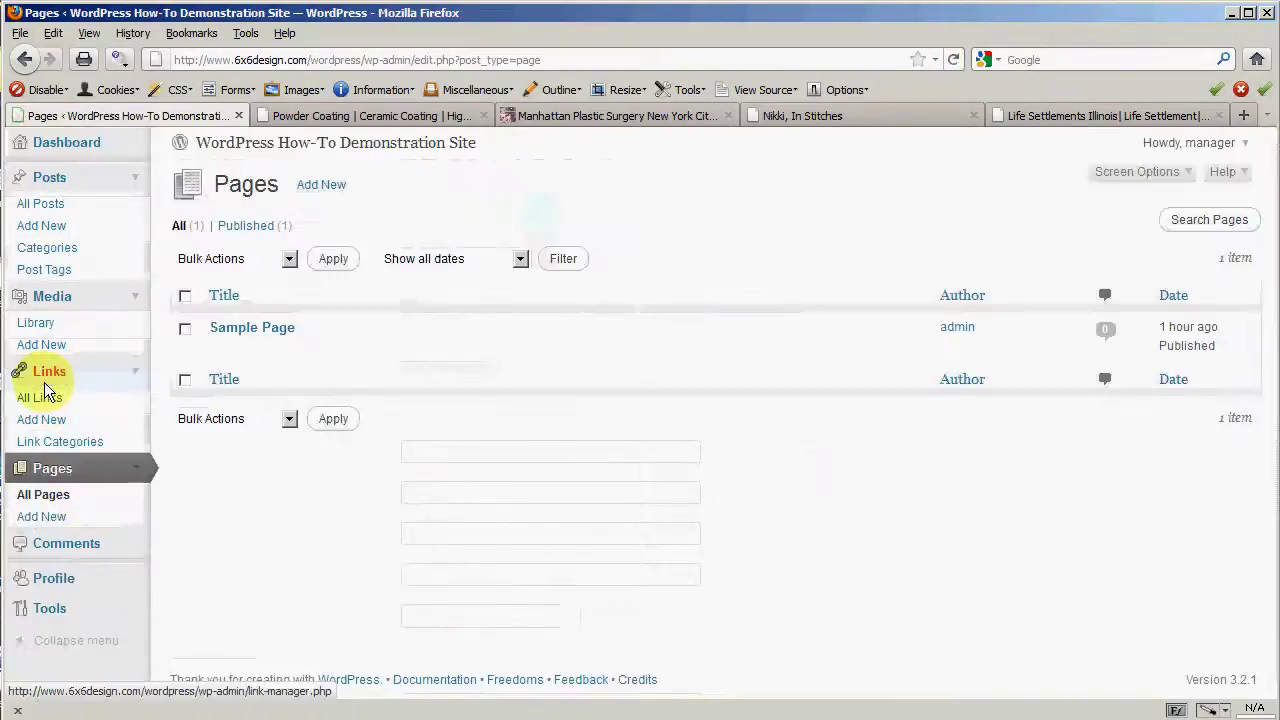
mouse_move(249, 322)
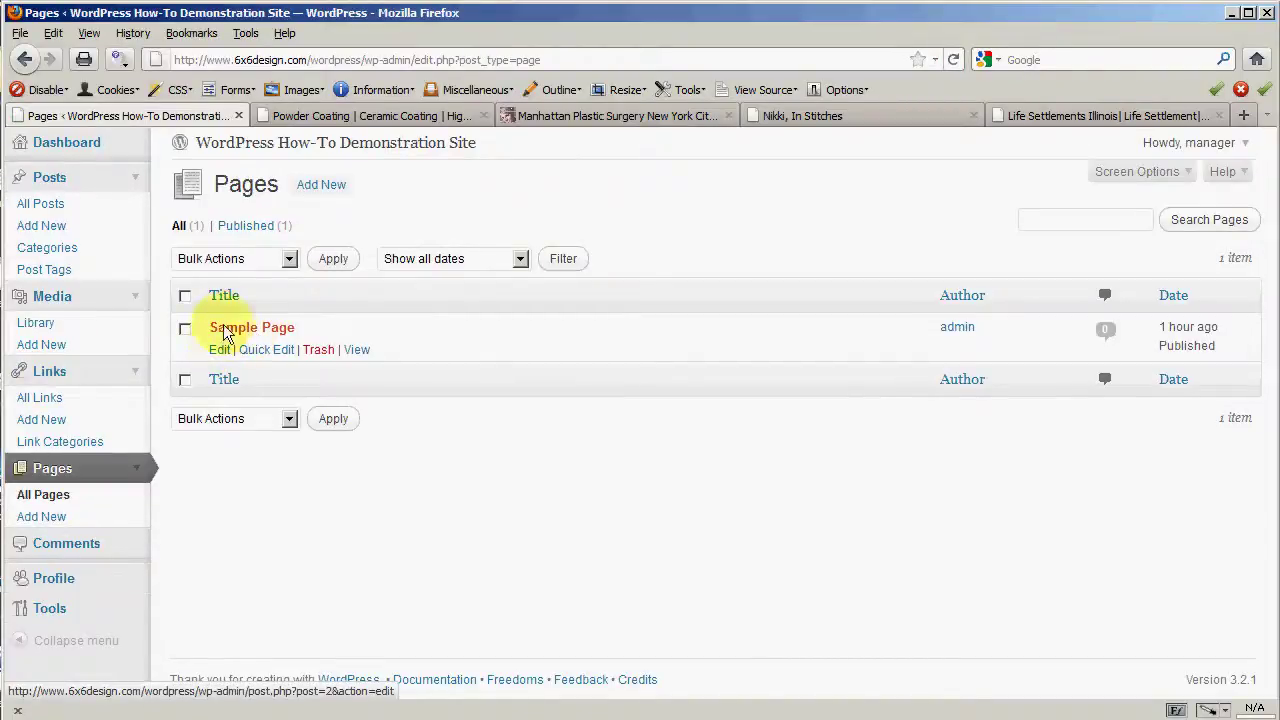
click(227, 333)
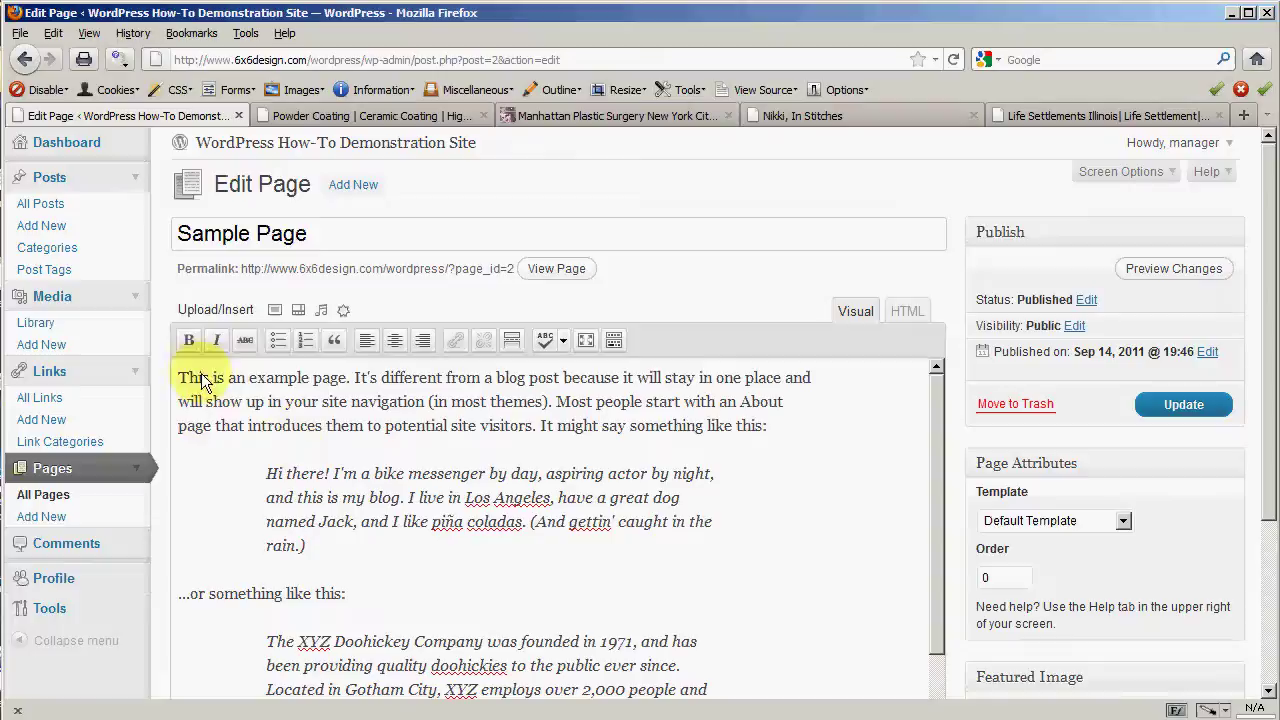
Delete 'potential site' from the first paragraph
drag(378, 402, 482, 428)
click(500, 415)
key(BackSpace)
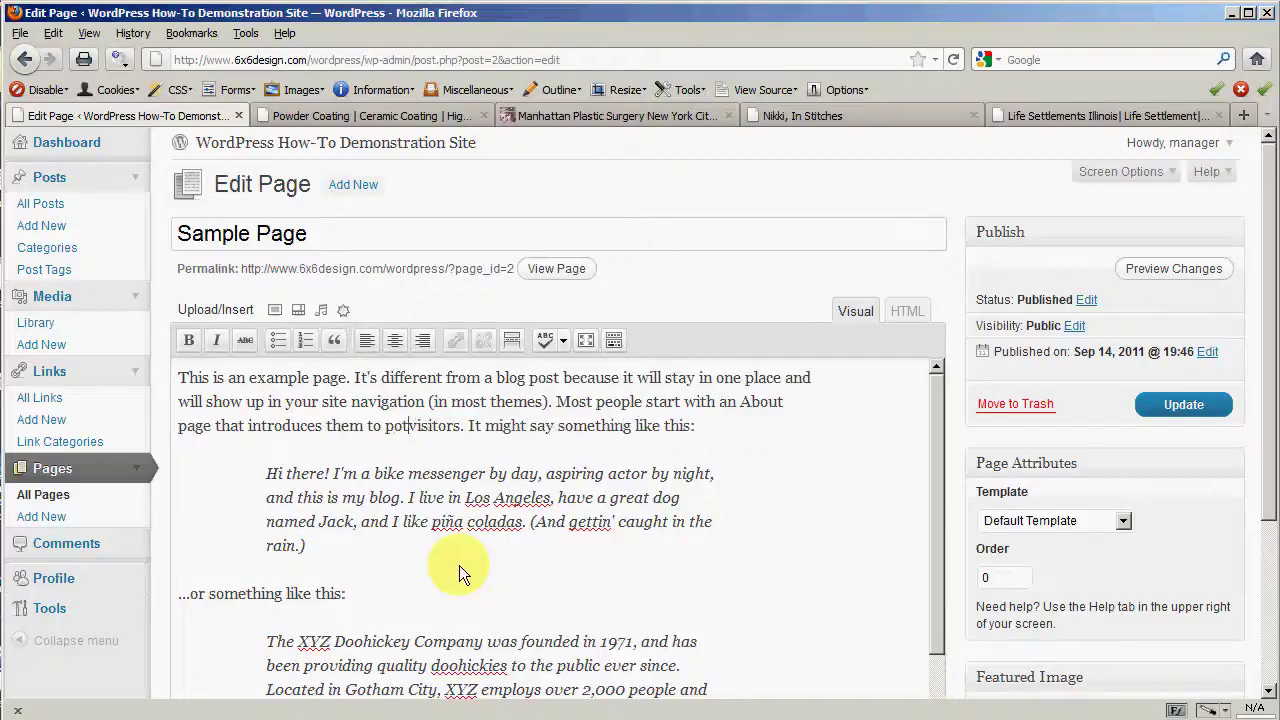
key(BackSpace)
key(BackSpace)
key(BackSpace)
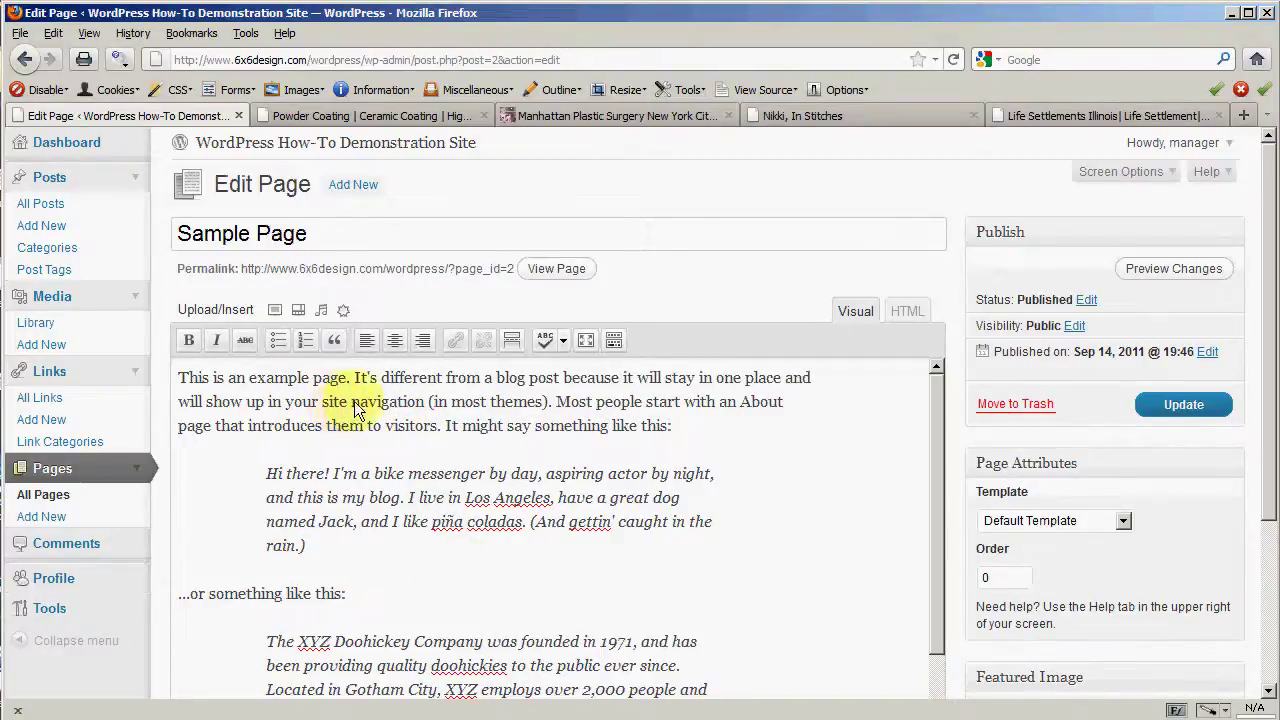
Make 'navigation (in' bold in the opening paragraph
drag(351, 401, 447, 401)
click(188, 340)
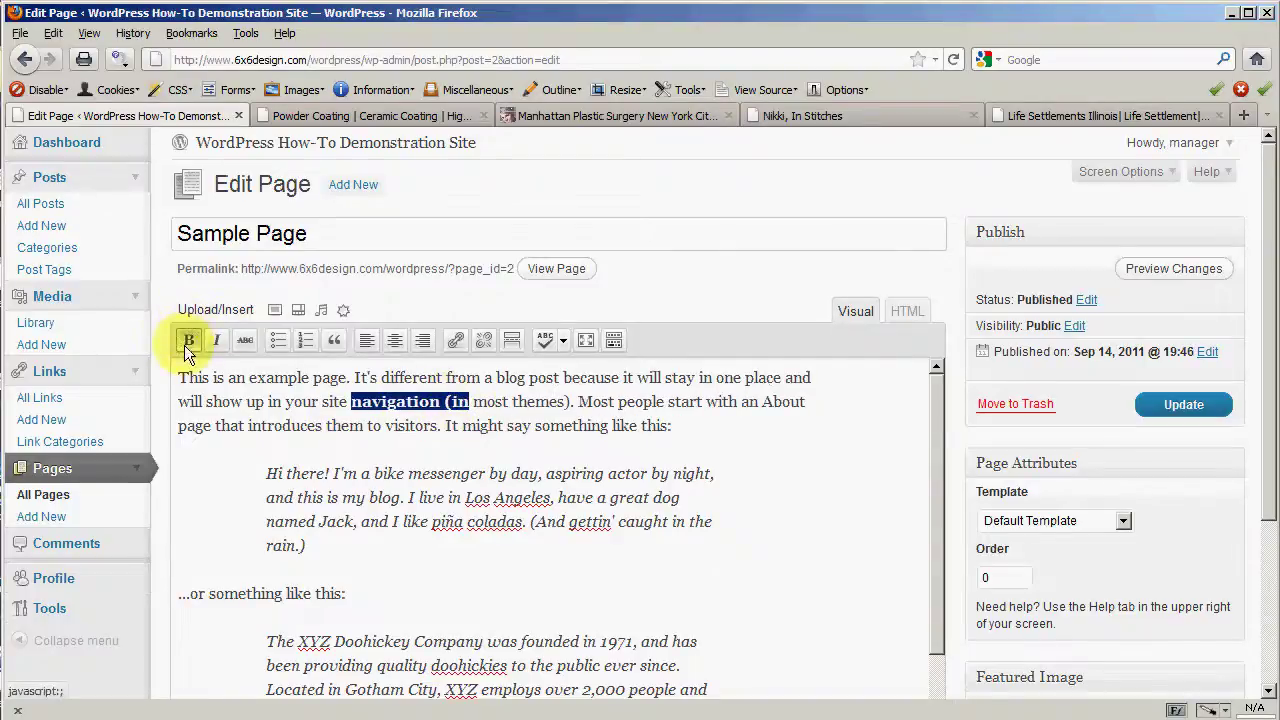
double_click(349, 473)
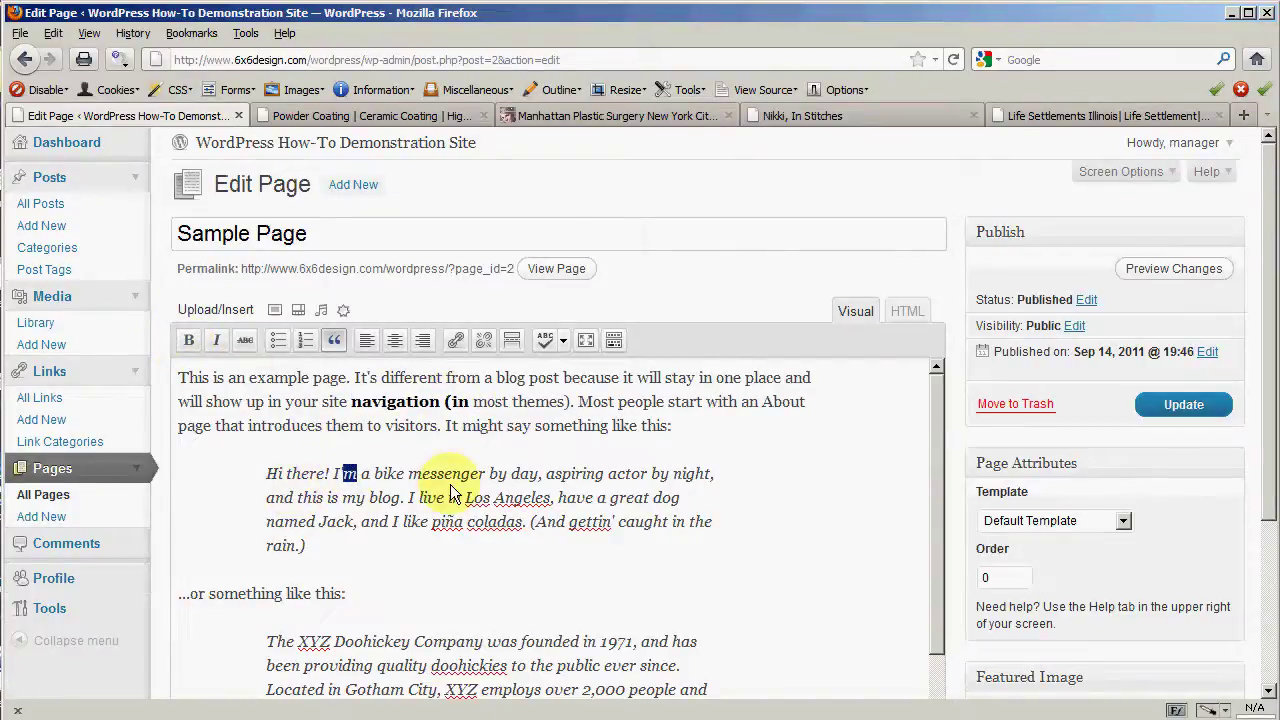
scroll(452, 485, down, 2)
scroll(449, 485, down, 2)
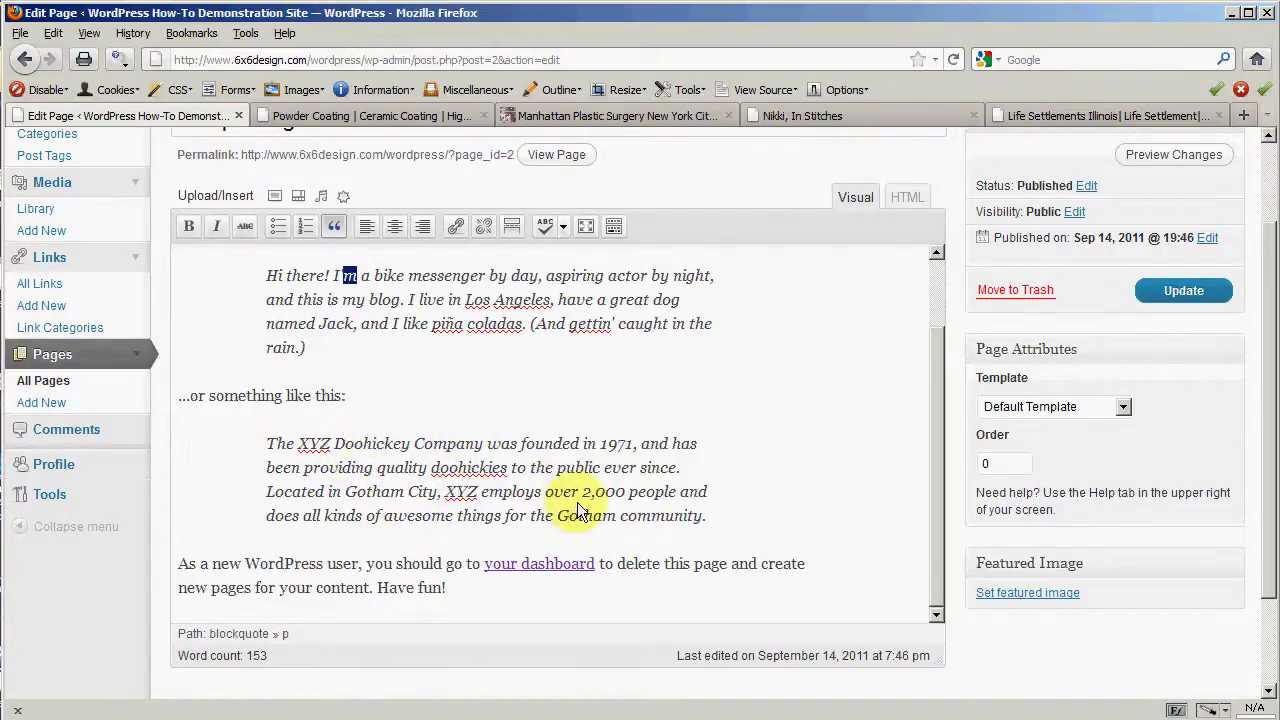
Update the Sample Page so the bold 'navigation (in' edit goes live
scroll(572, 503, up, 2)
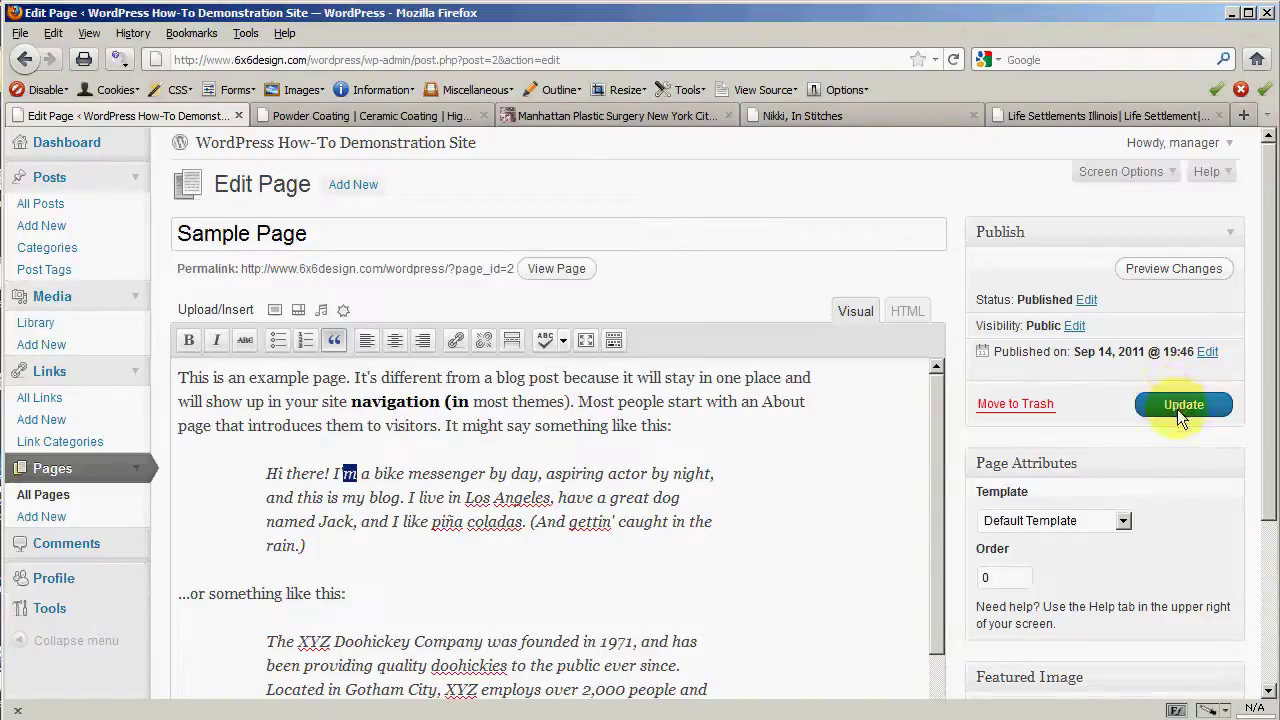
click(1177, 409)
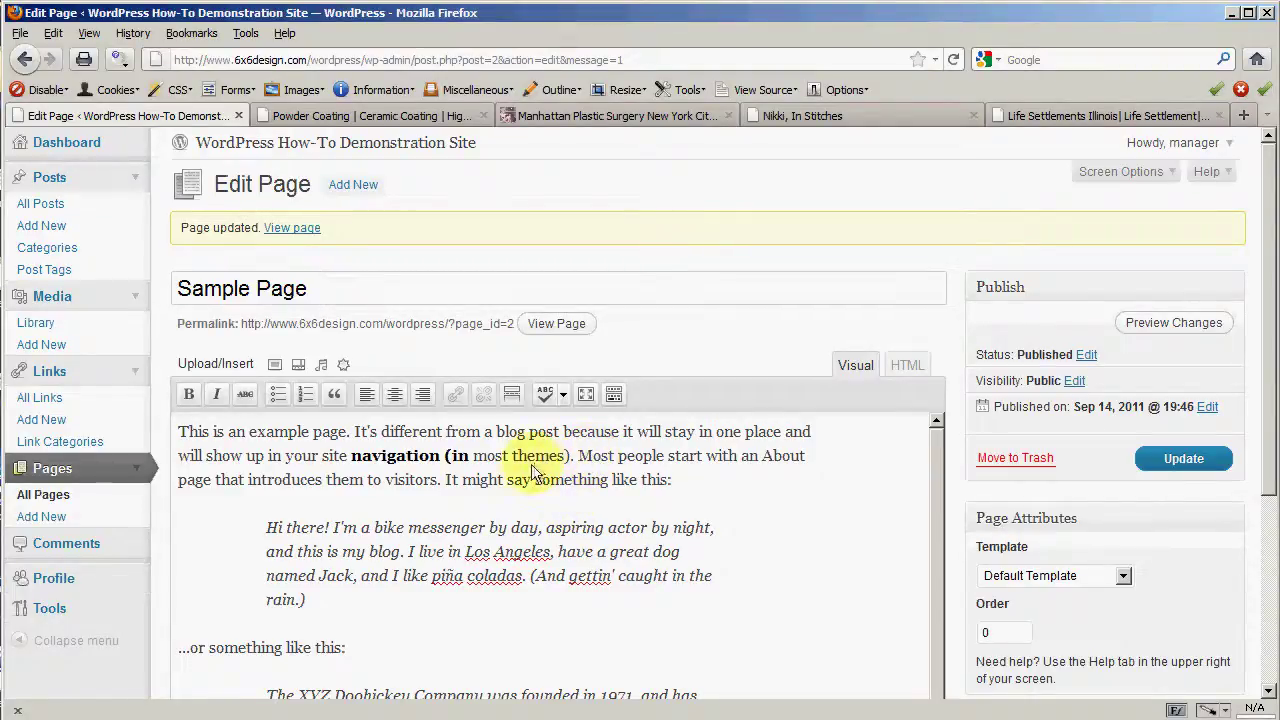
Colour the words 'It might' in the opening paragraph dark red
drag(443, 480, 505, 480)
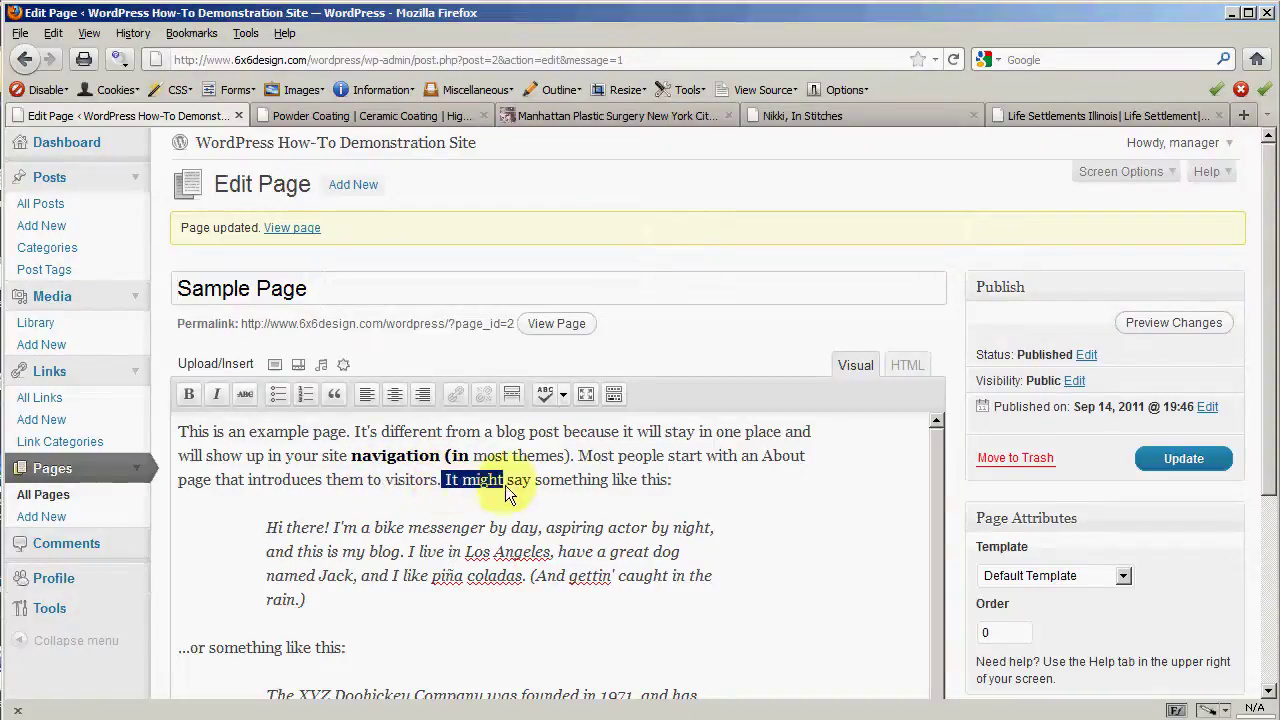
click(613, 395)
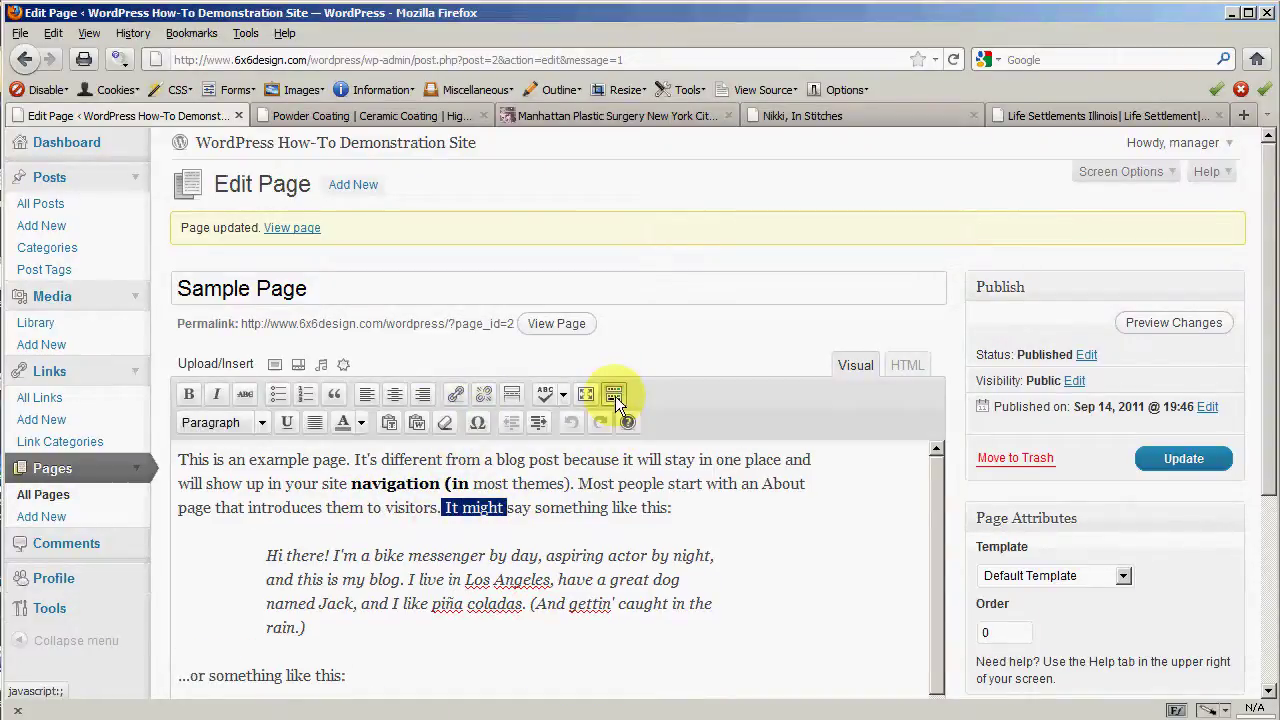
click(362, 422)
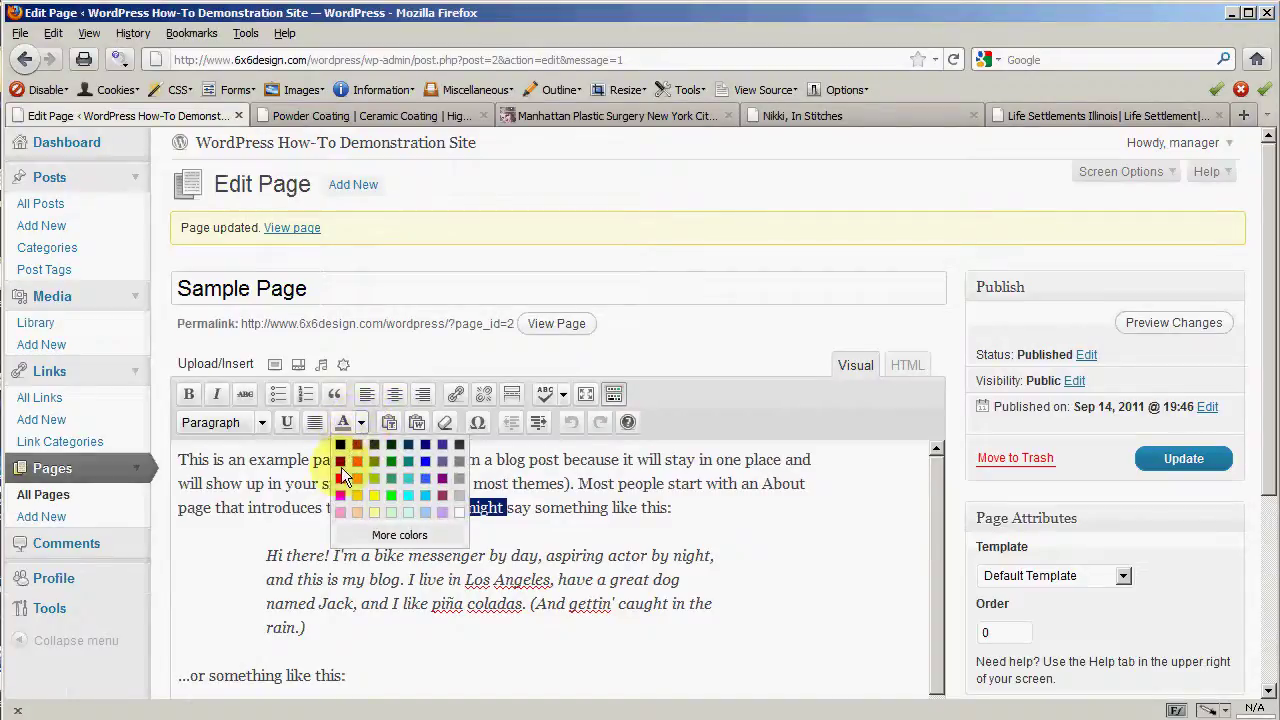
click(341, 459)
click(377, 509)
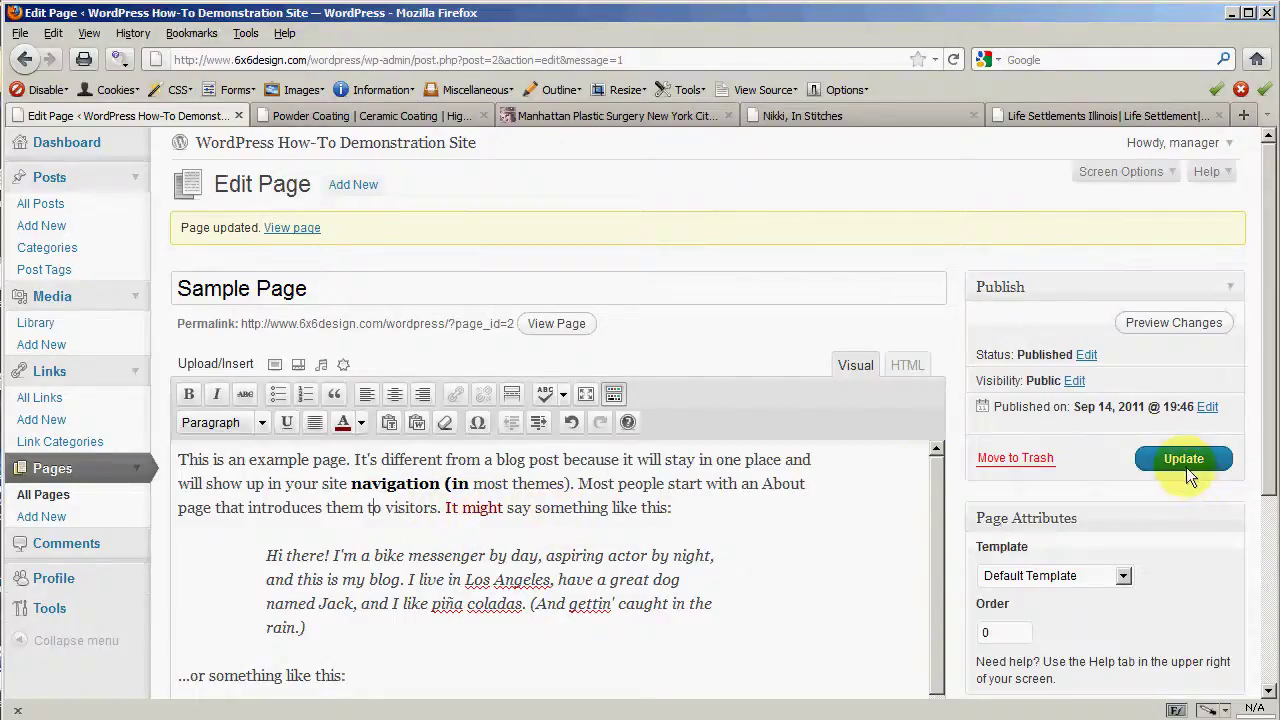
Preview the Sample Page changes in a new tab, then close the preview and return to the editor
click(1172, 330)
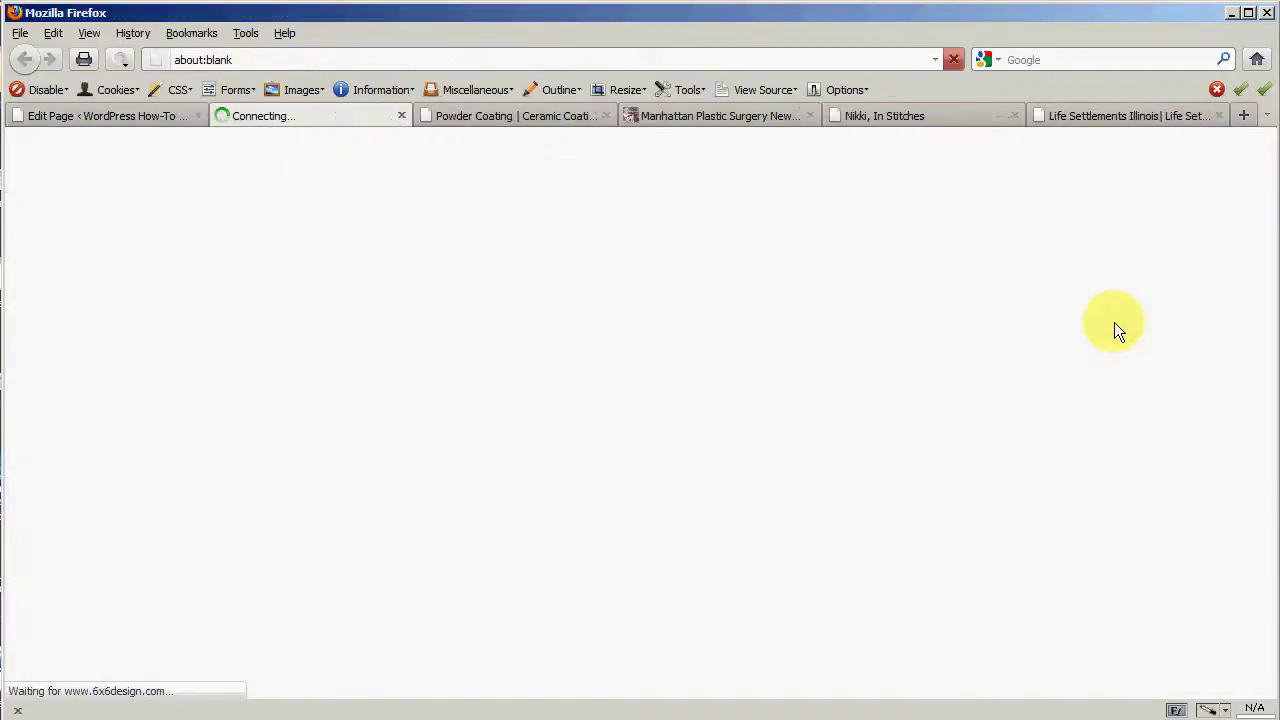
scroll(166, 488, down, 4)
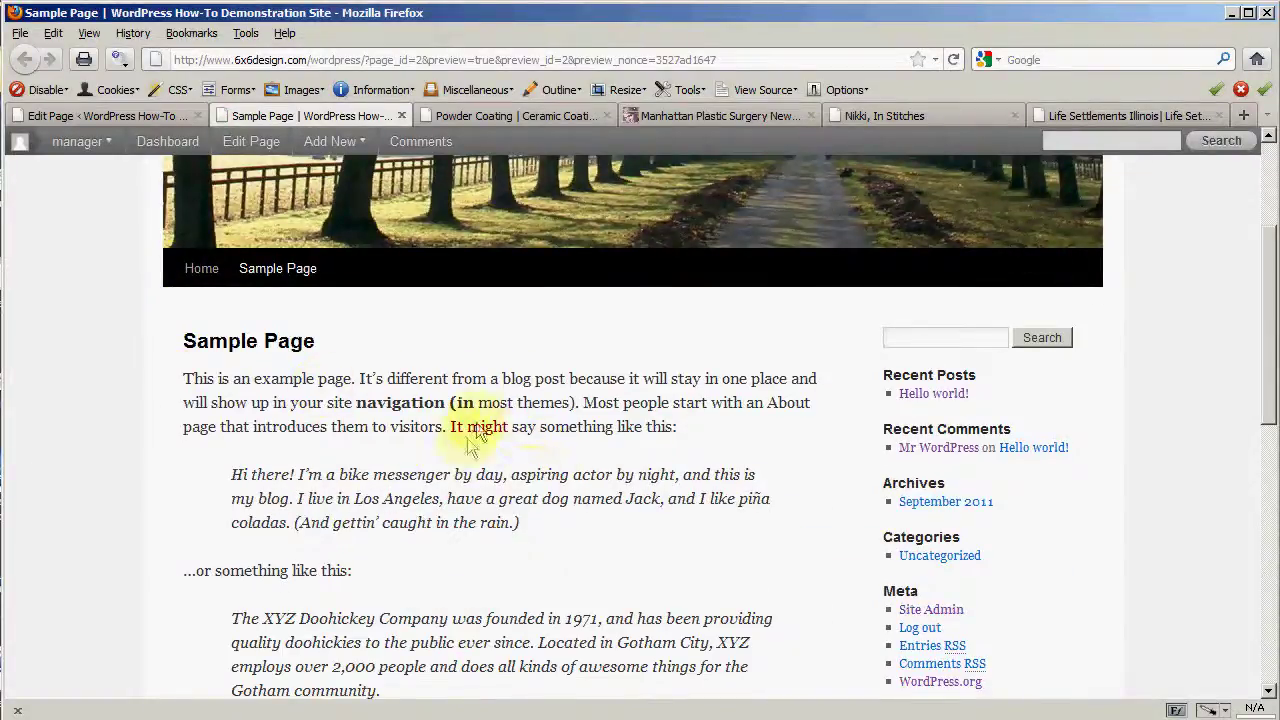
scroll(513, 428, up, 4)
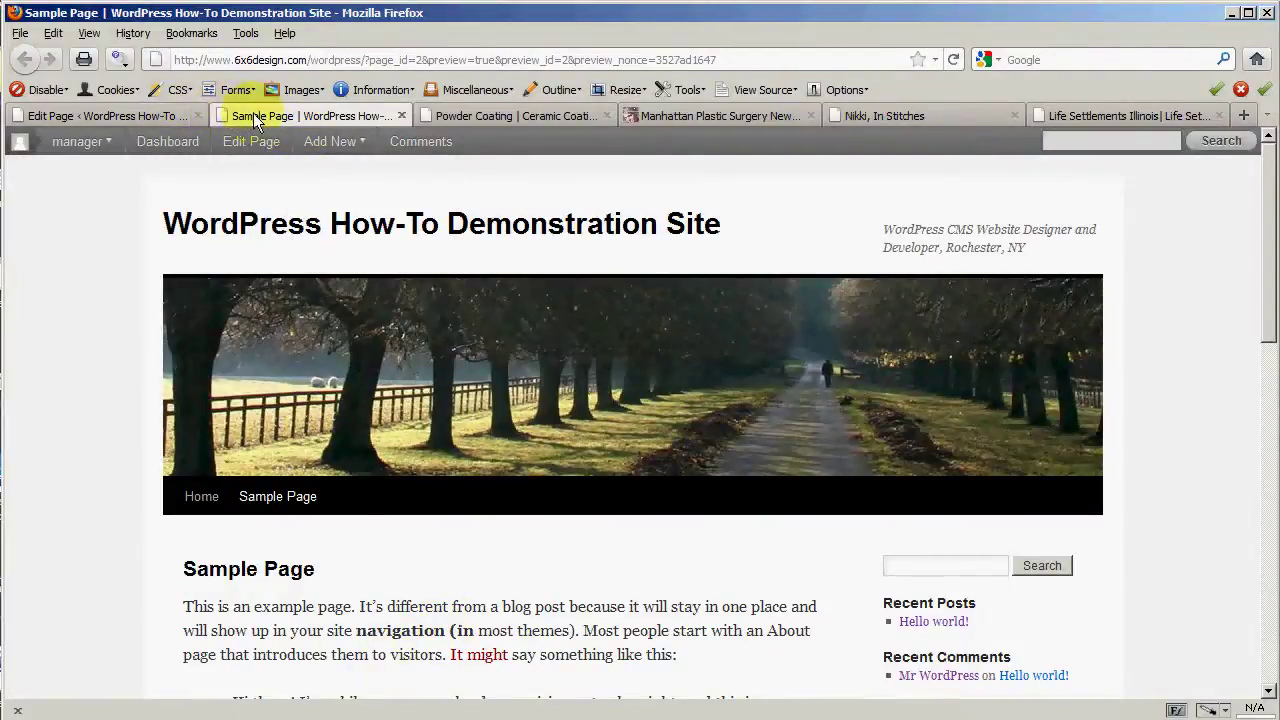
click(160, 112)
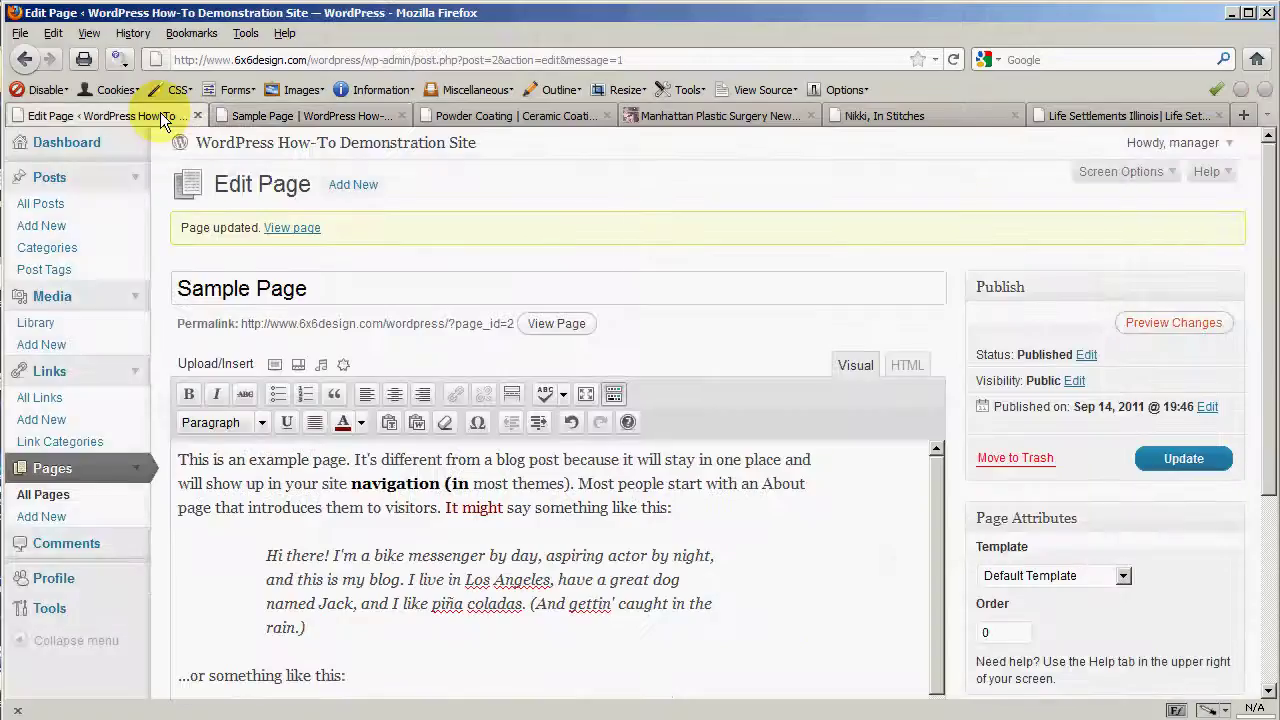
click(267, 114)
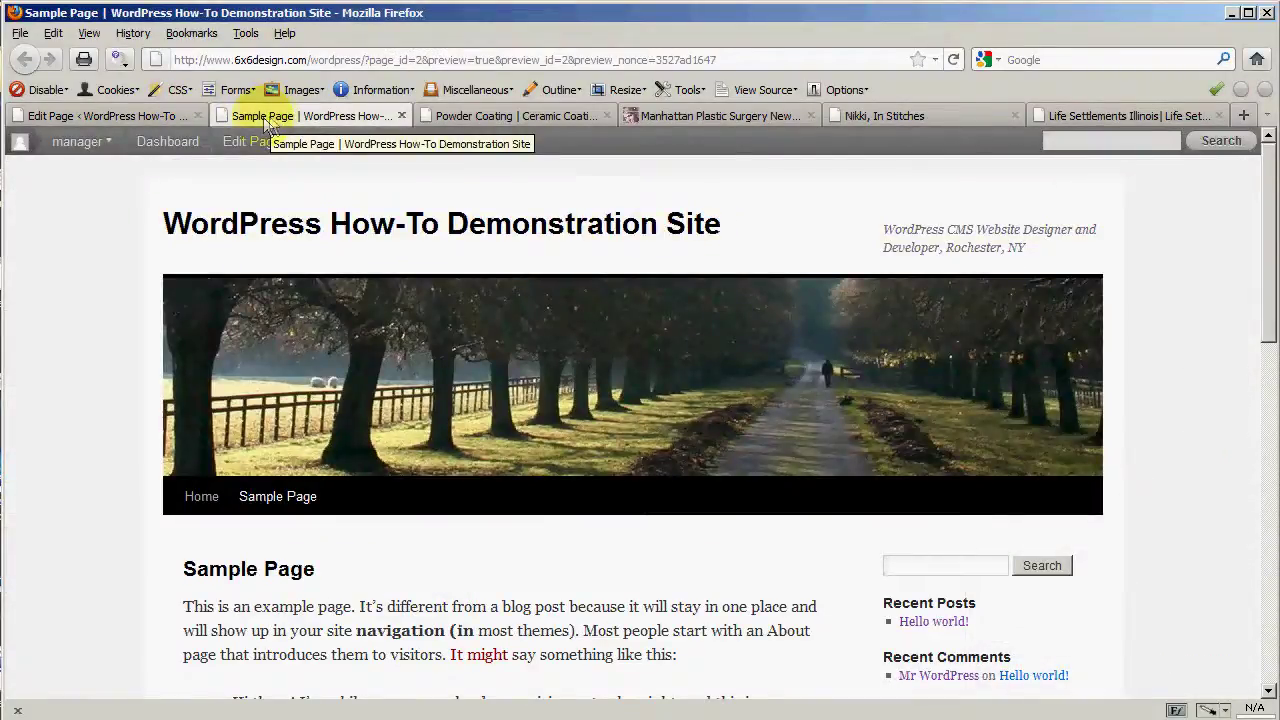
click(401, 115)
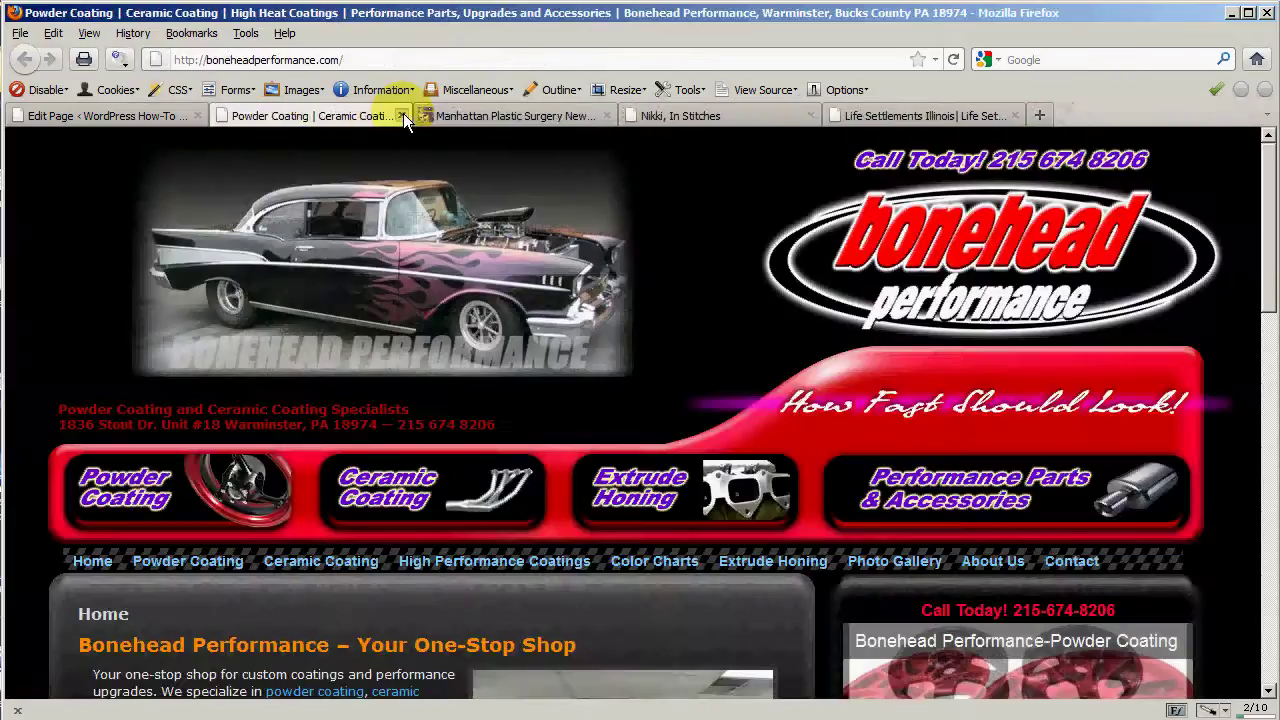
click(145, 111)
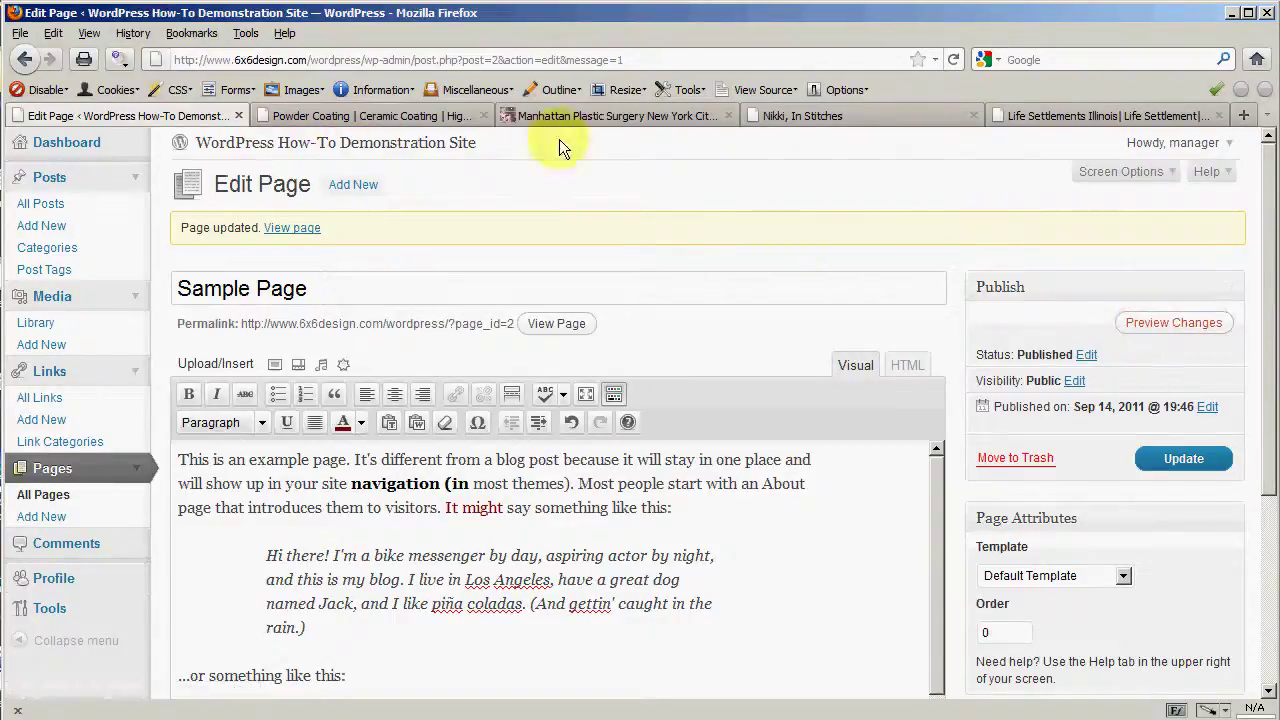
Preview the changes once more, close the preview, and view the live Sample Page
click(1161, 327)
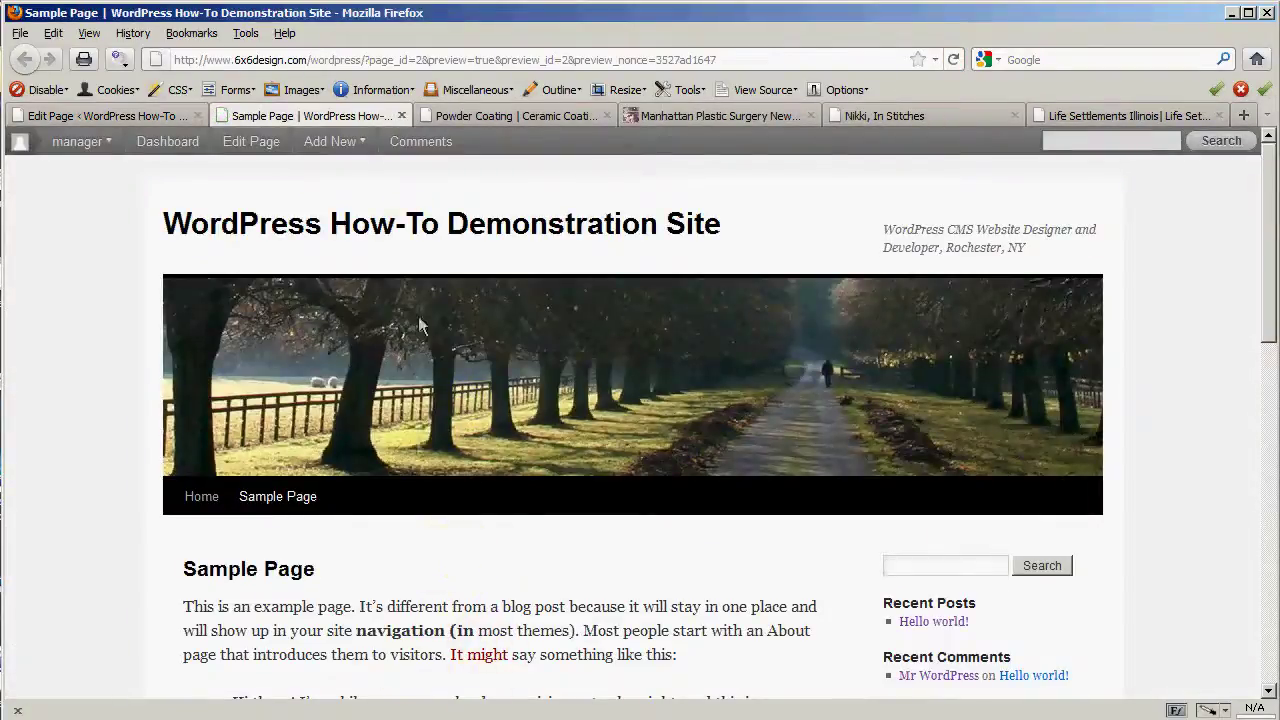
click(401, 115)
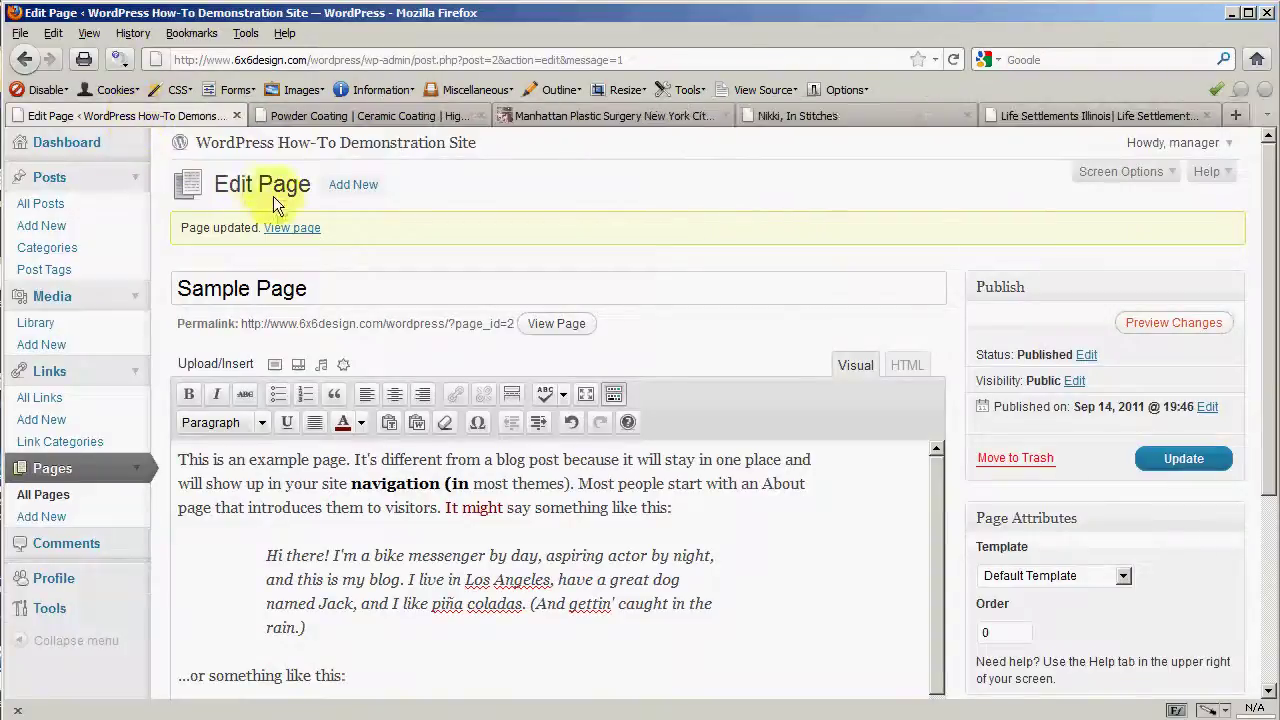
click(282, 233)
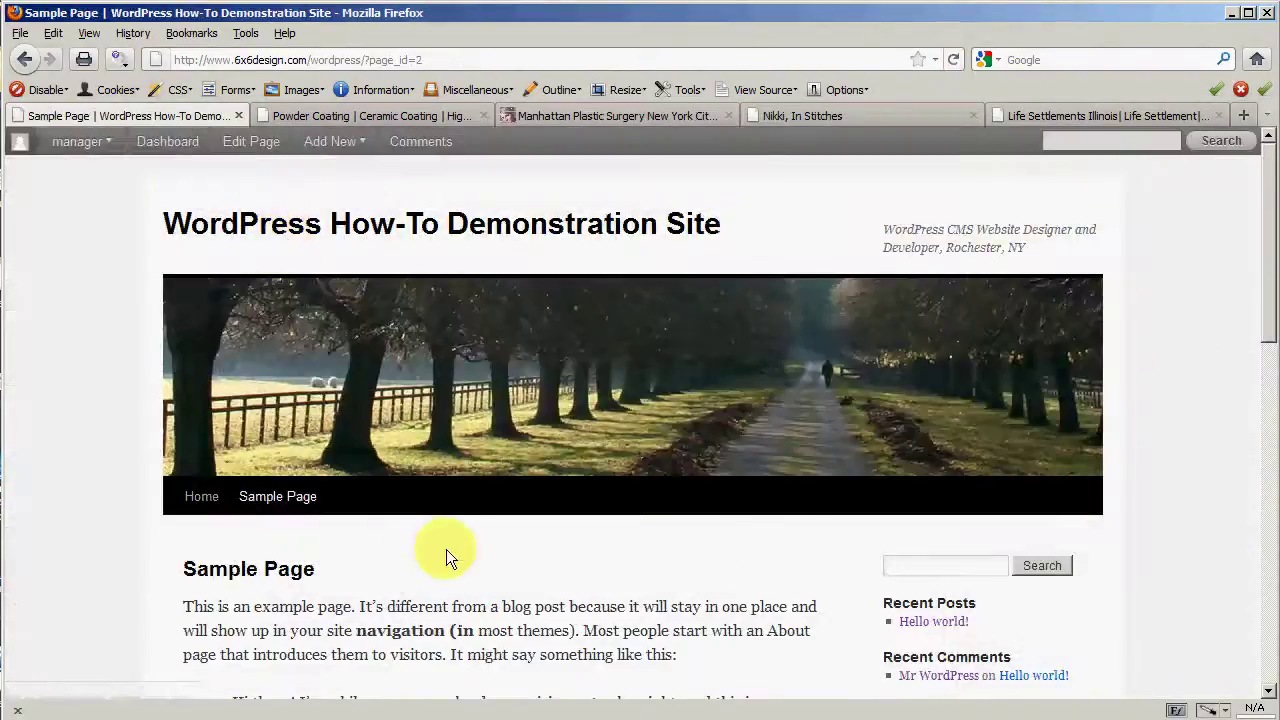
scroll(446, 549, down, 2)
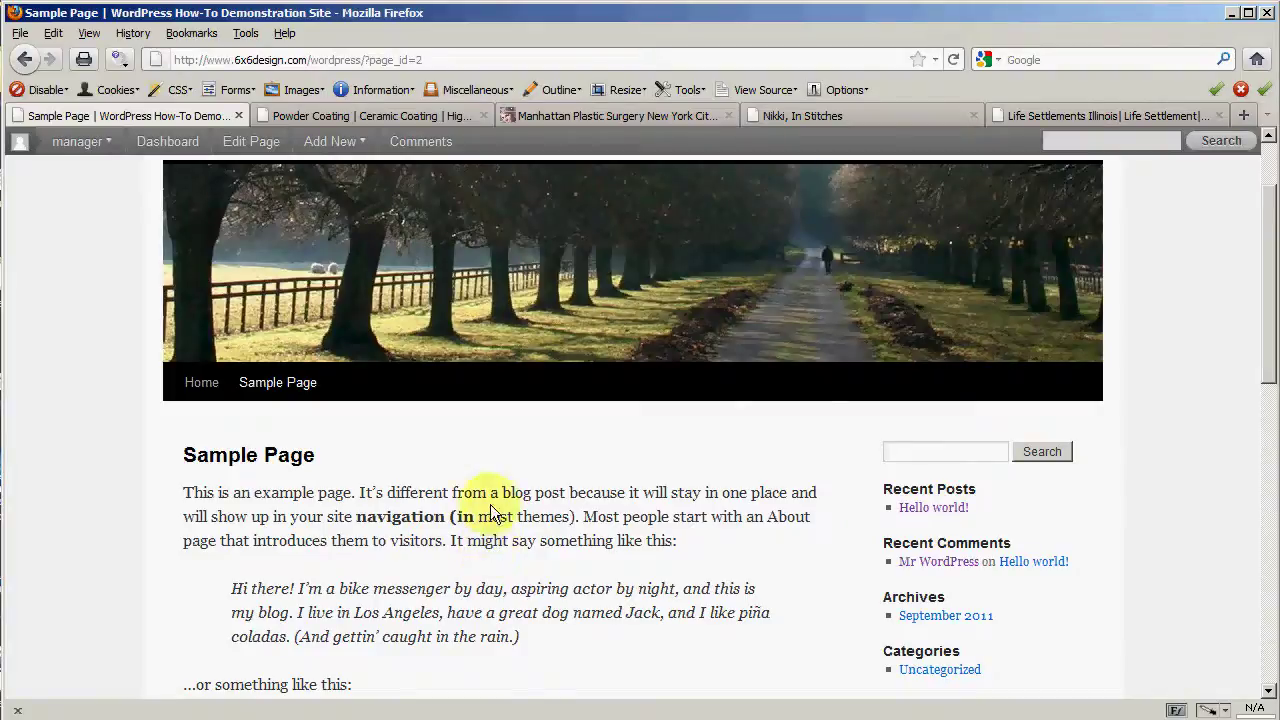
Return to the Sample Page's Edit Page screen via Edit Page and scroll through the editor
click(253, 140)
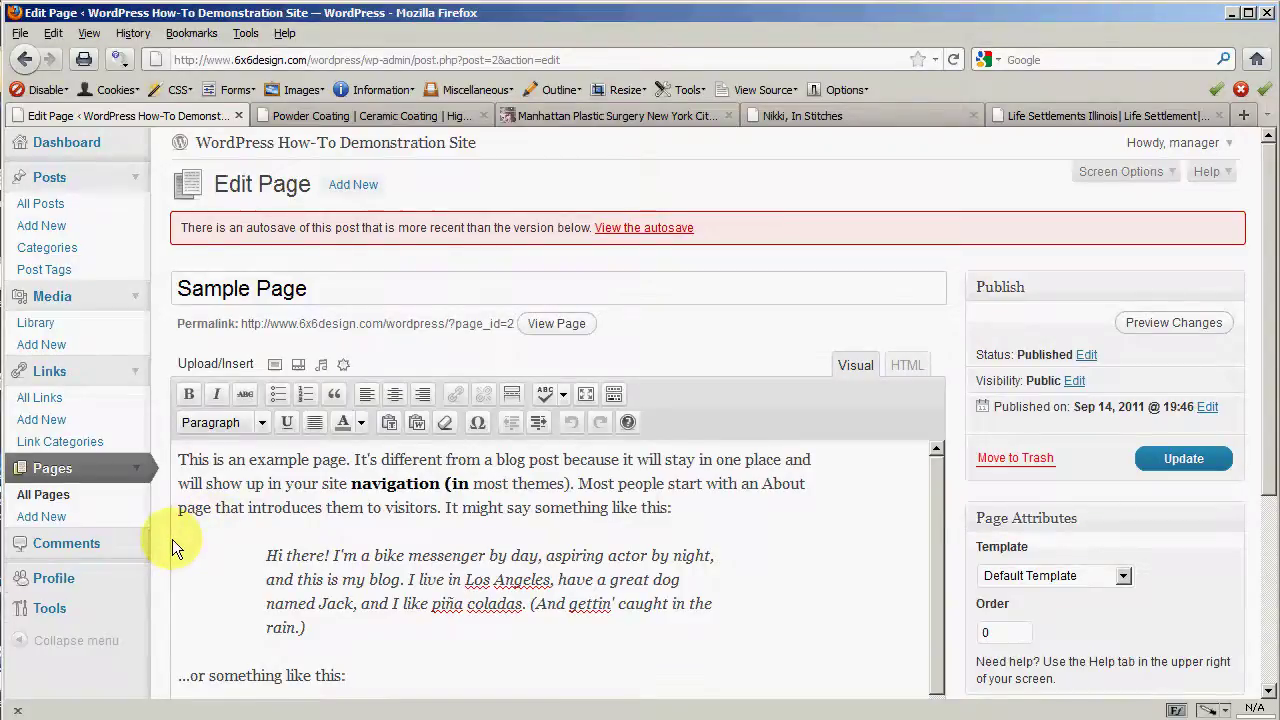
scroll(172, 539, down, 2)
scroll(159, 567, down, 5)
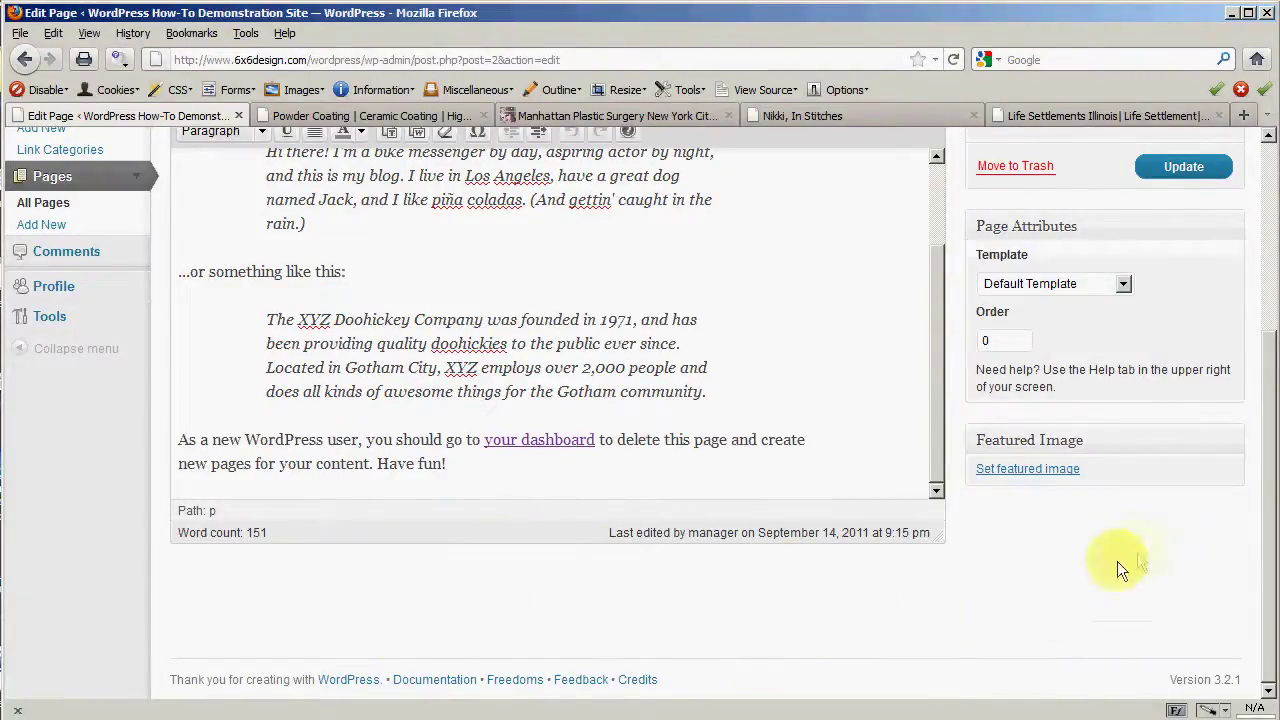
scroll(982, 607, up, 5)
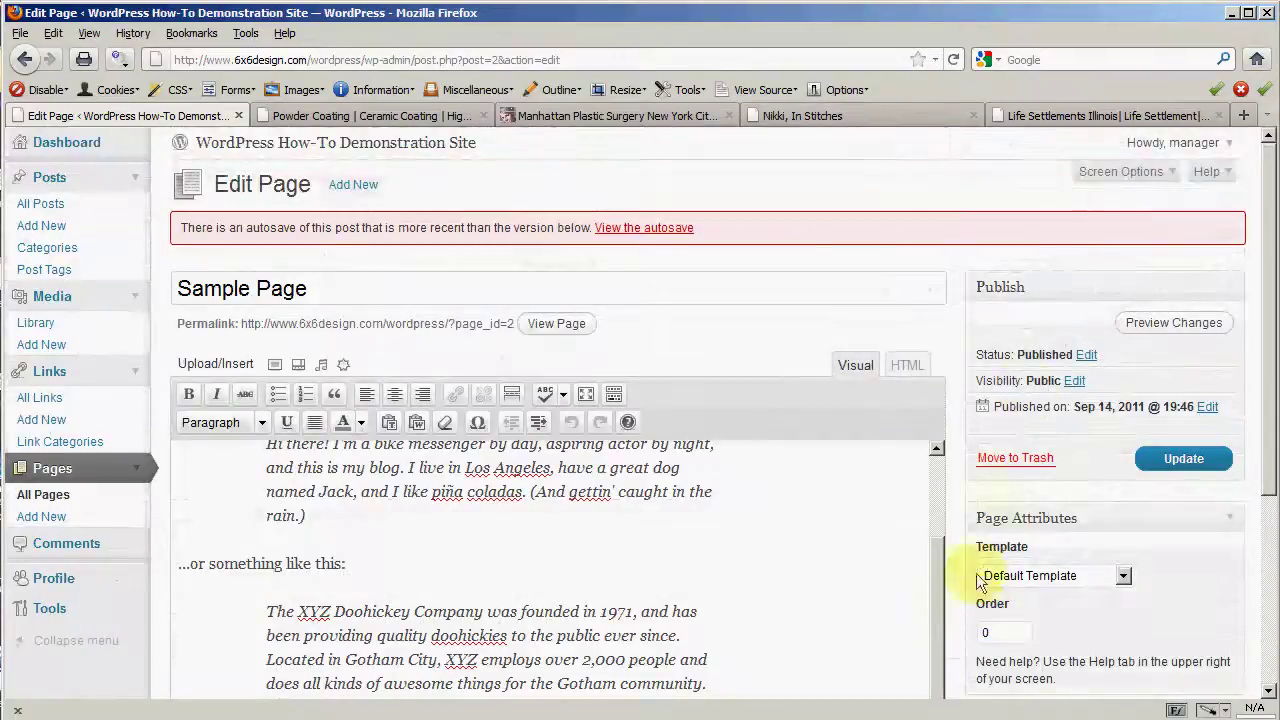
Enable Revisions in Screen Options and scroll down to the 21:16 and 19:46 versions
click(1167, 177)
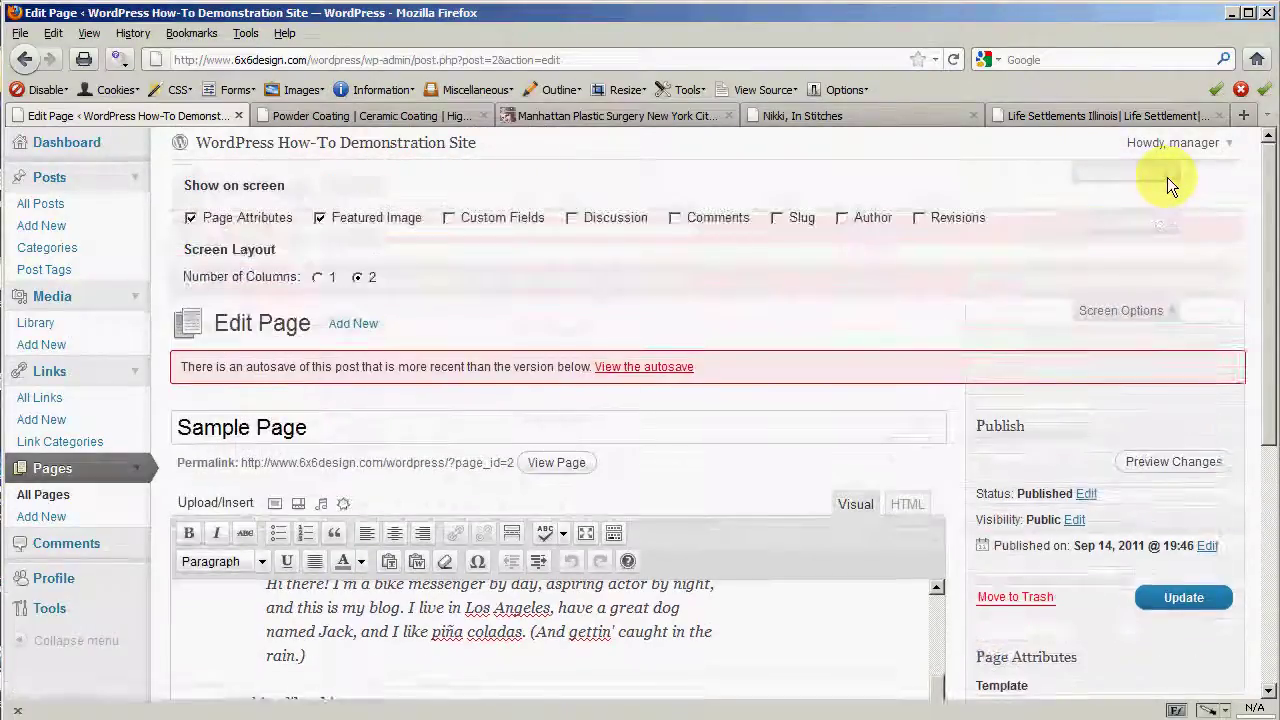
click(917, 221)
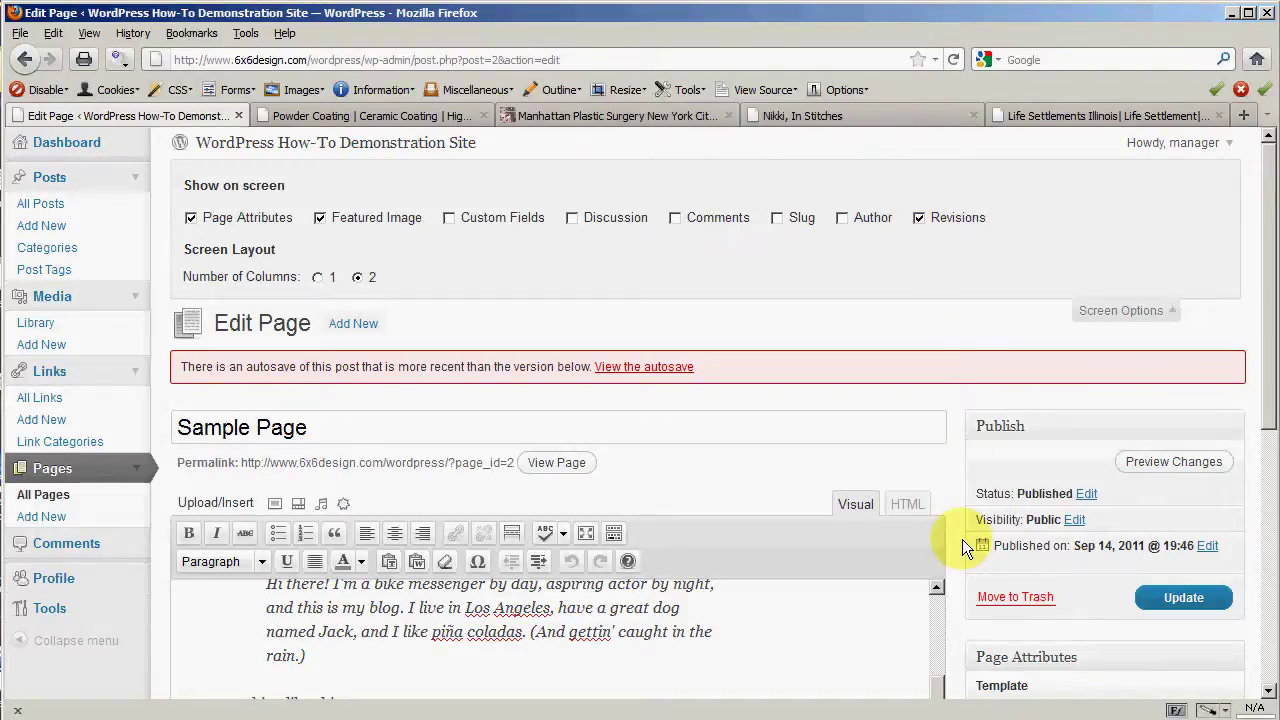
click(1155, 308)
scroll(962, 447, down, 5)
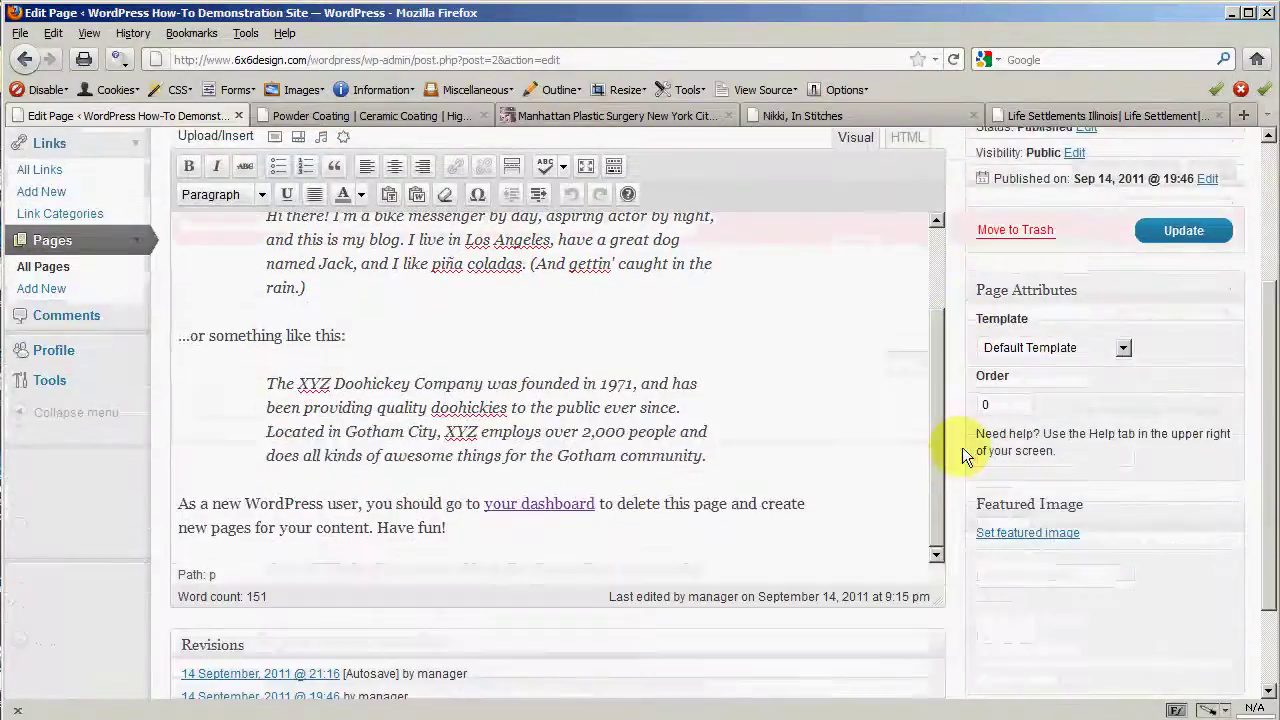
scroll(962, 447, down, 2)
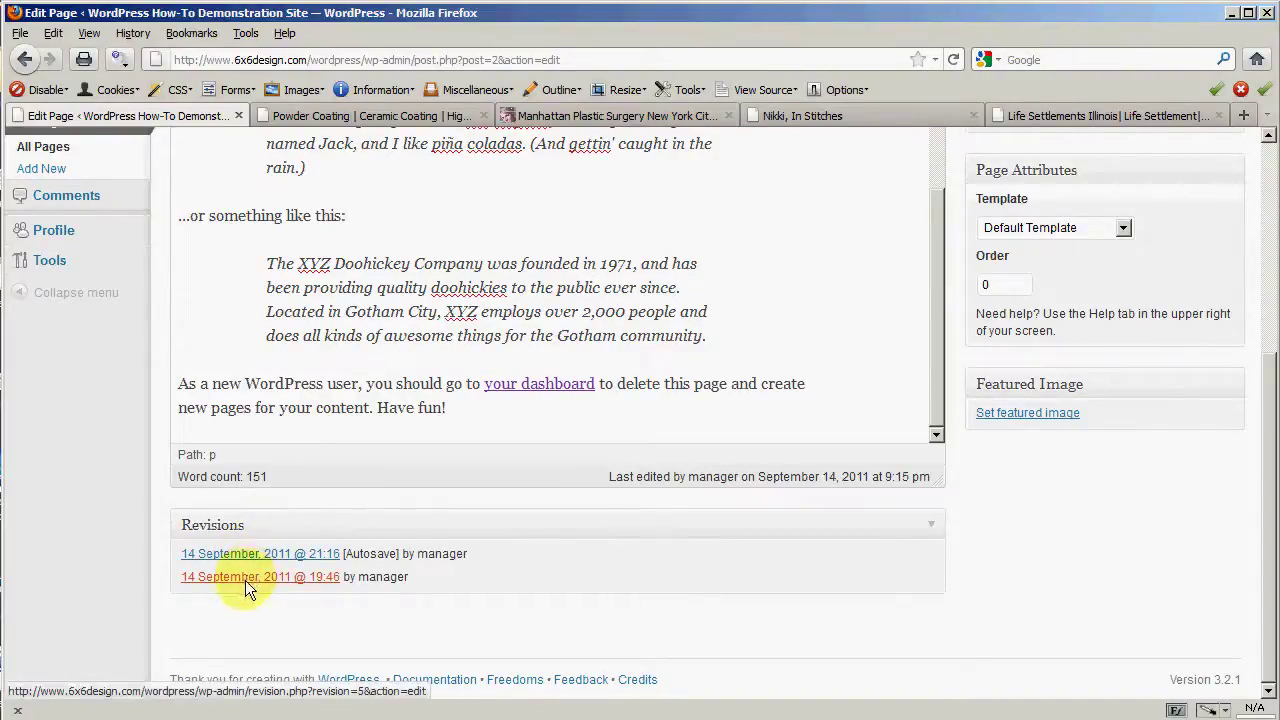
click(245, 580)
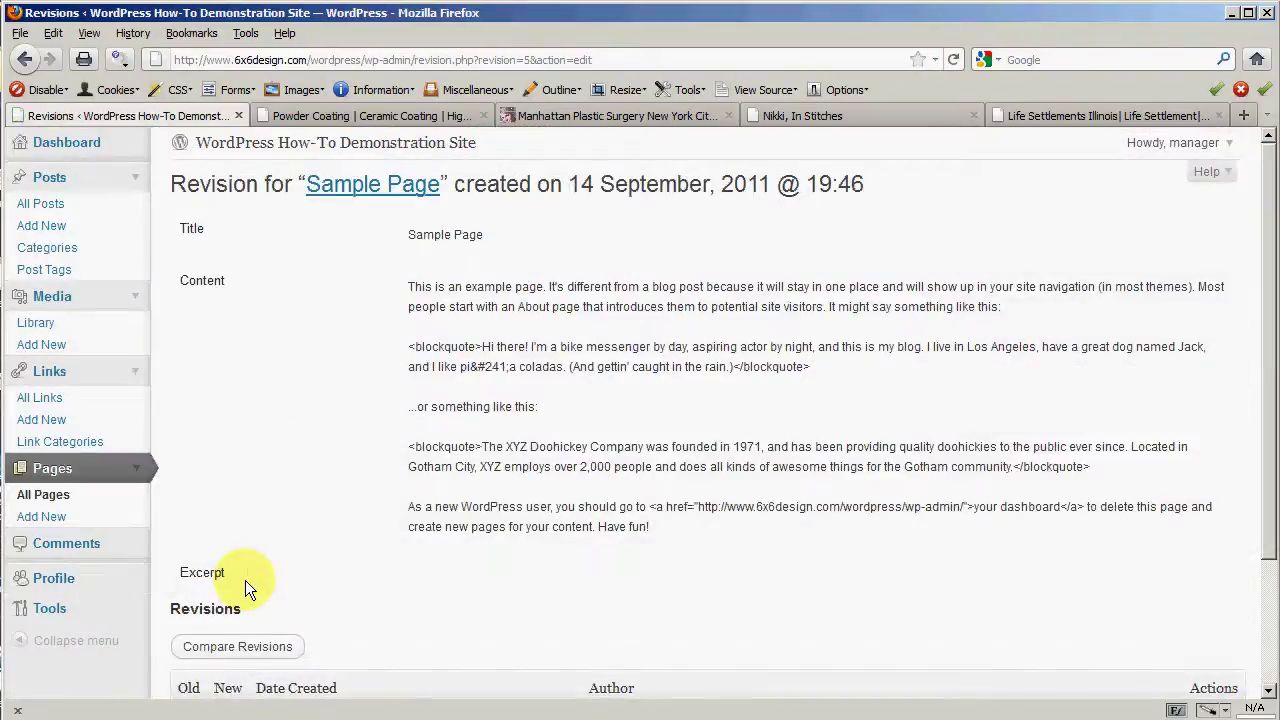
scroll(247, 577, down, 2)
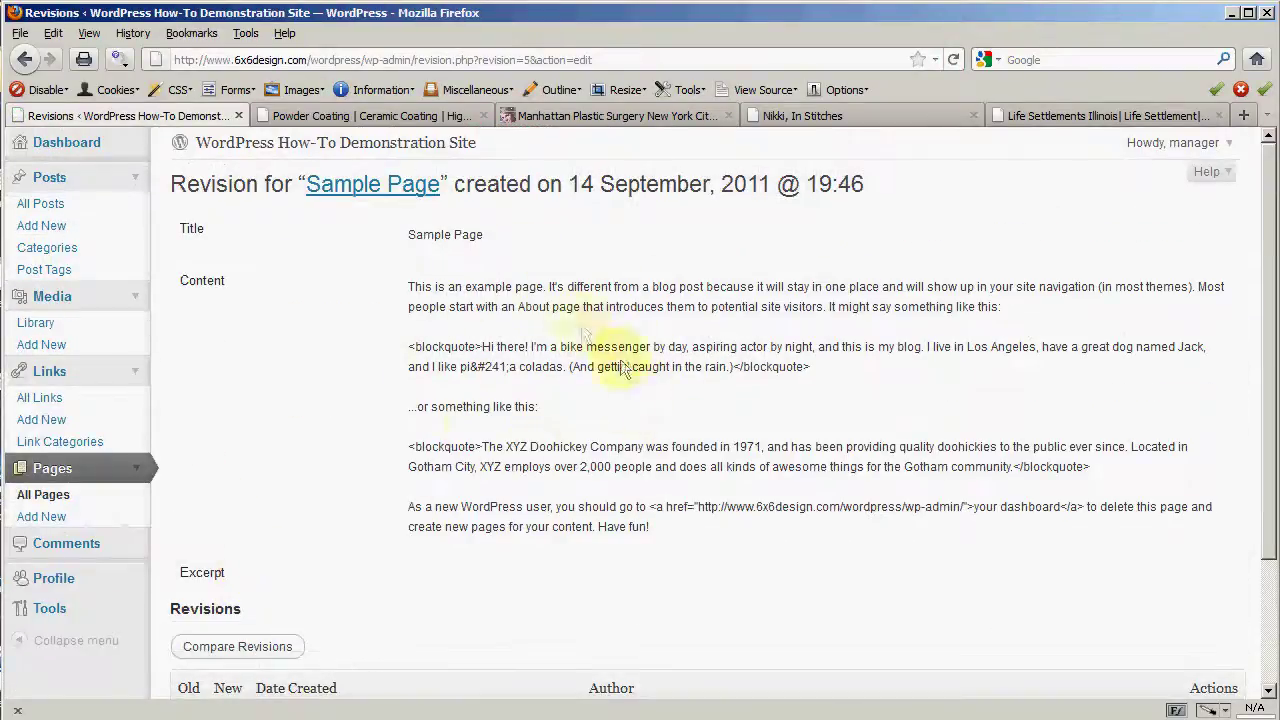
scroll(320, 540, down, 2)
scroll(320, 534, down, 1)
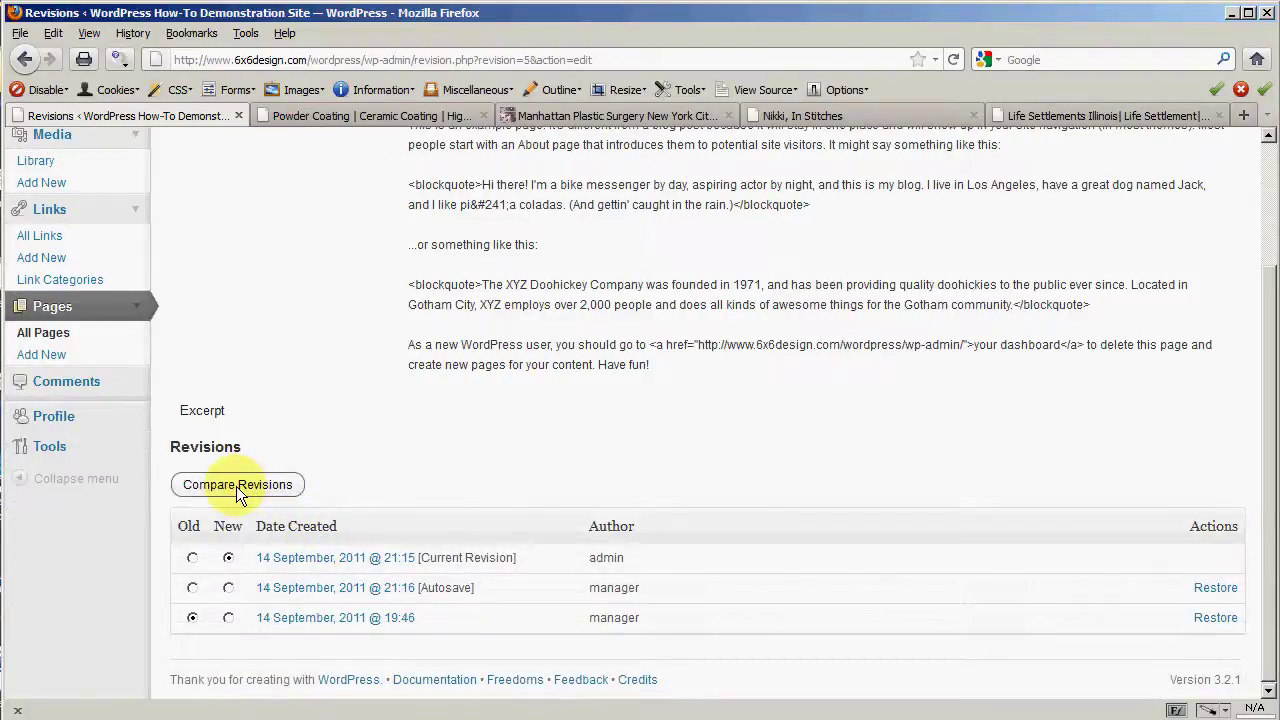
scroll(464, 488, up, 3)
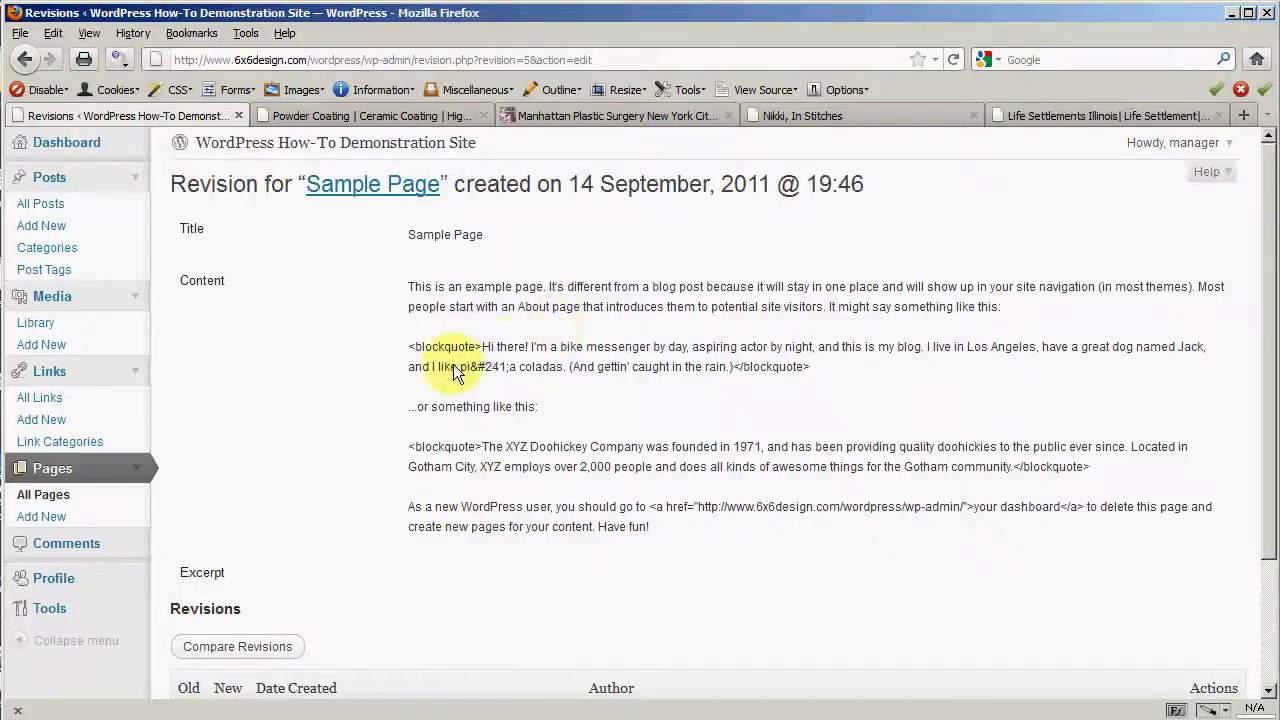
scroll(450, 365, down, 3)
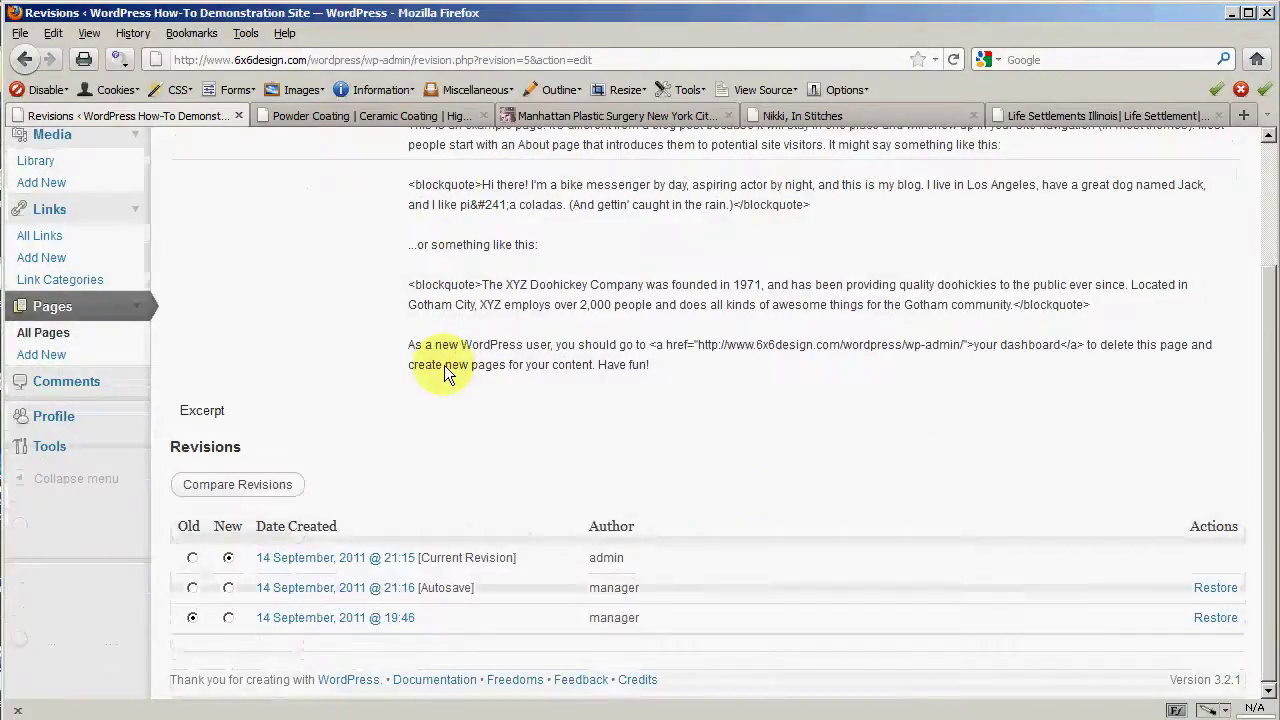
click(300, 557)
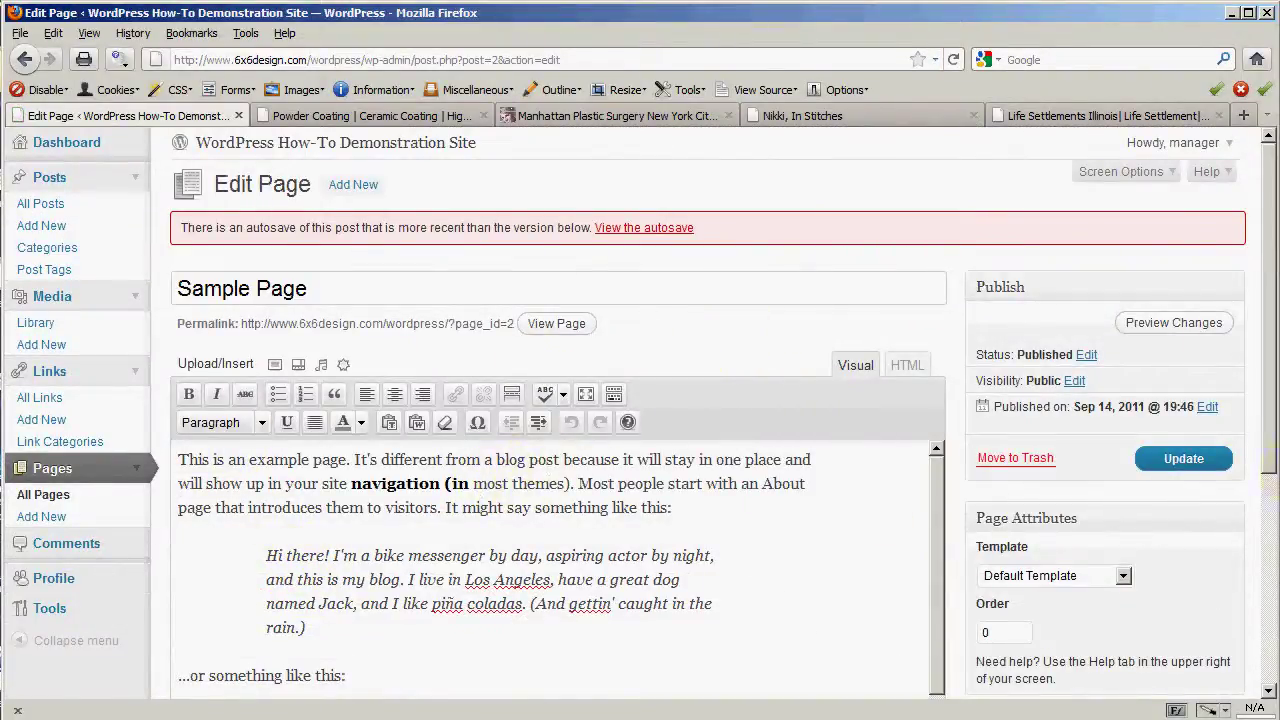
Update the Sample Page again until the 'Page updated' notice replaces the autosave warning
click(1172, 458)
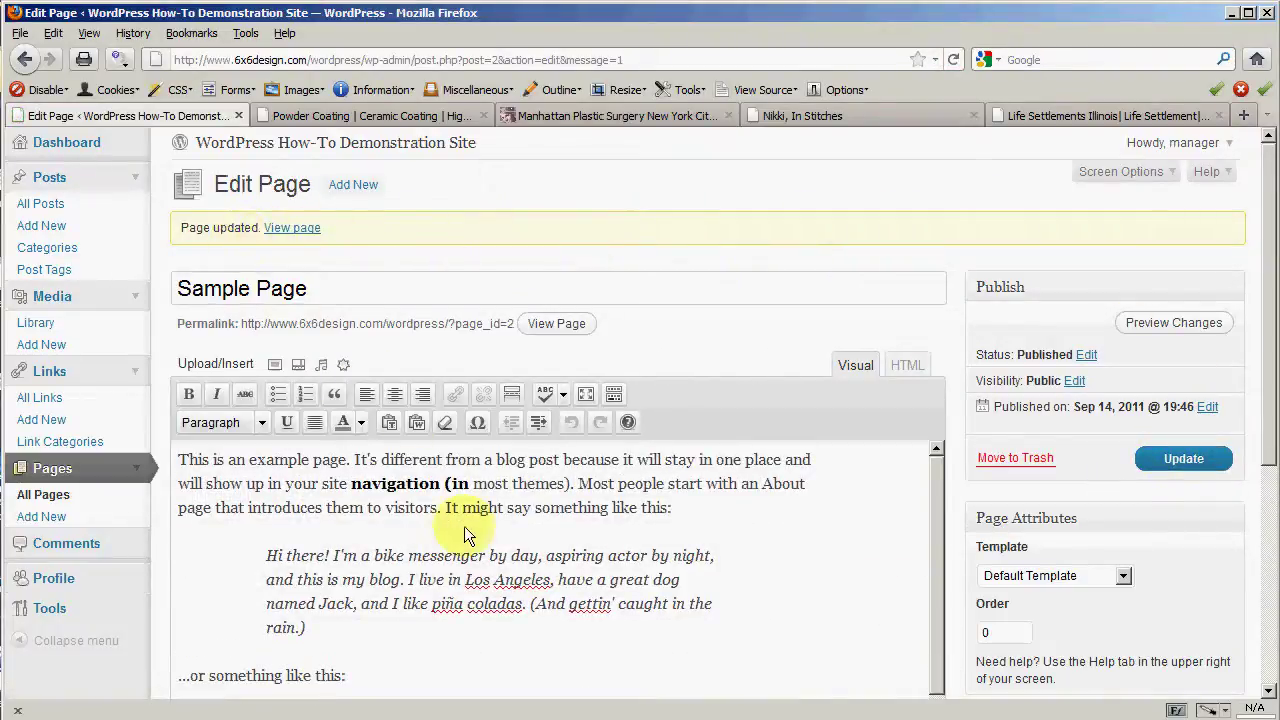
scroll(470, 534, down, 2)
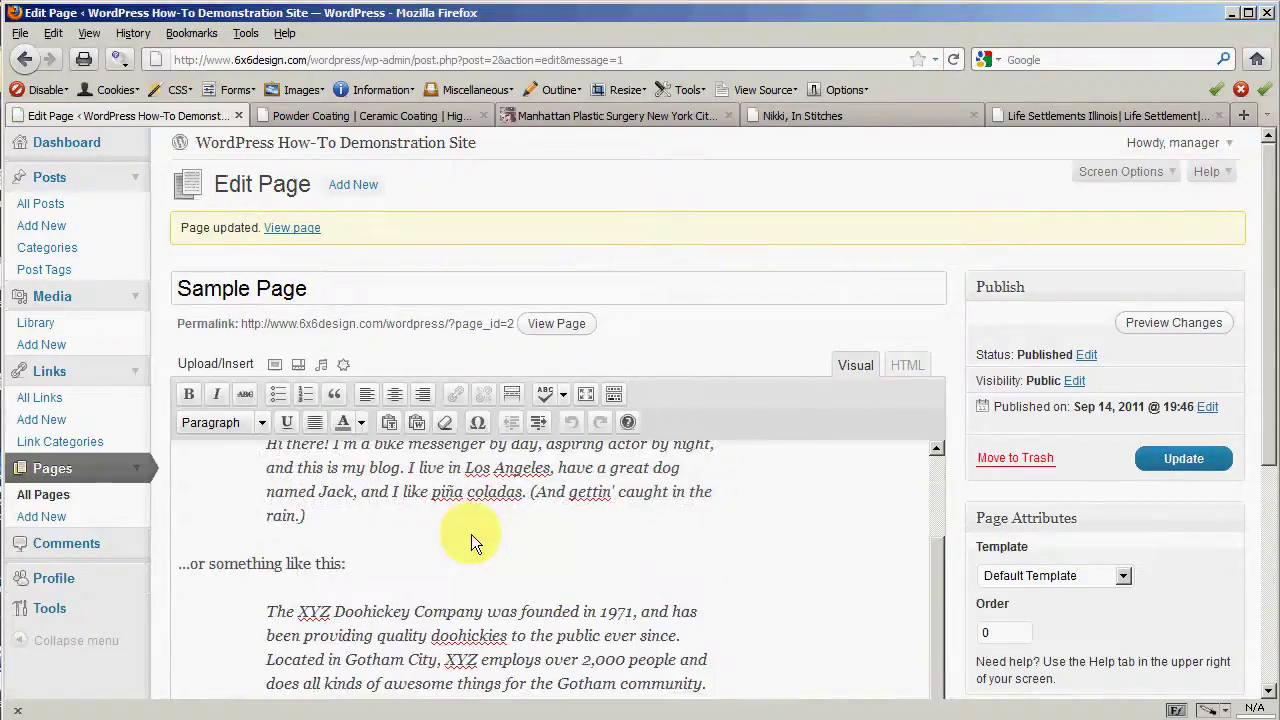
scroll(471, 534, up, 2)
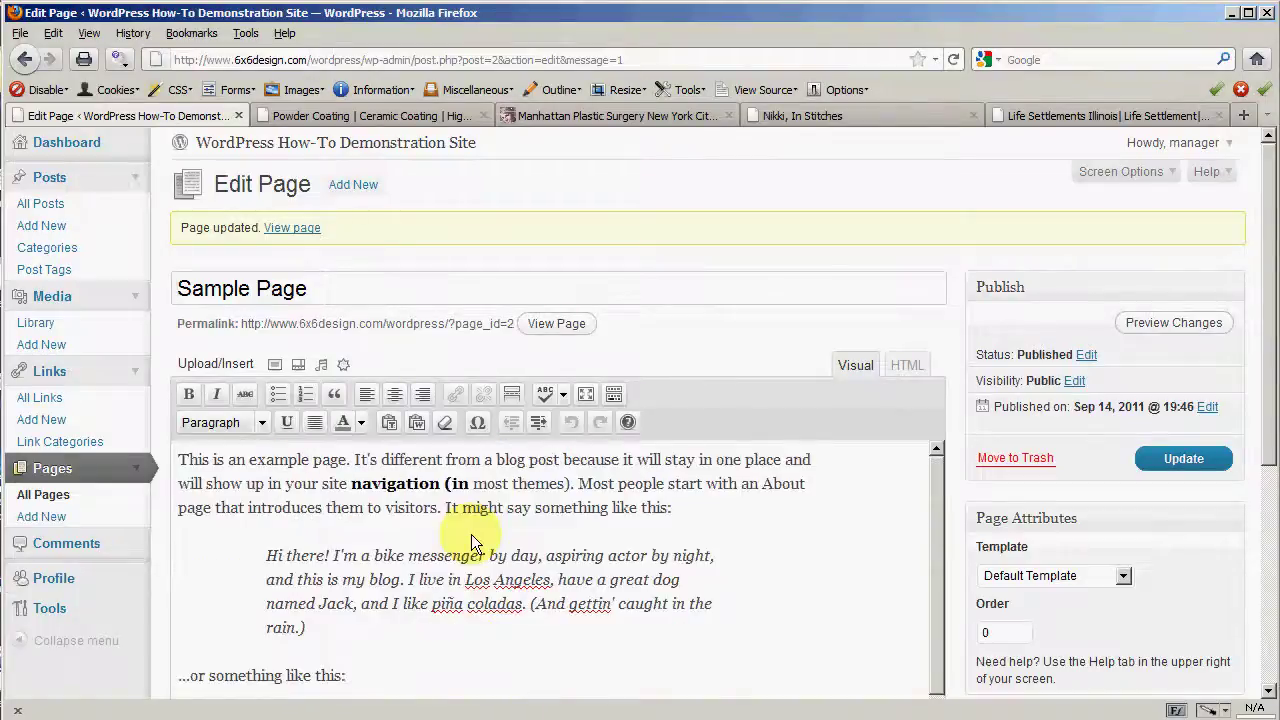